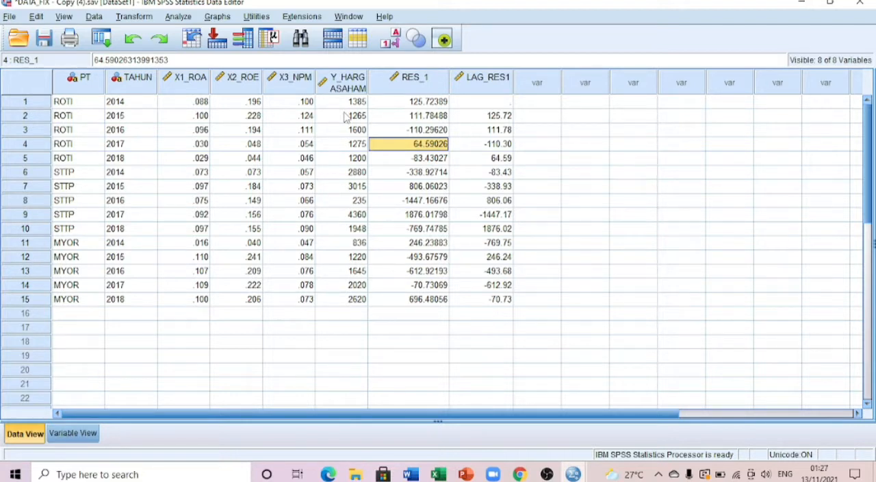
left_click(76, 433)
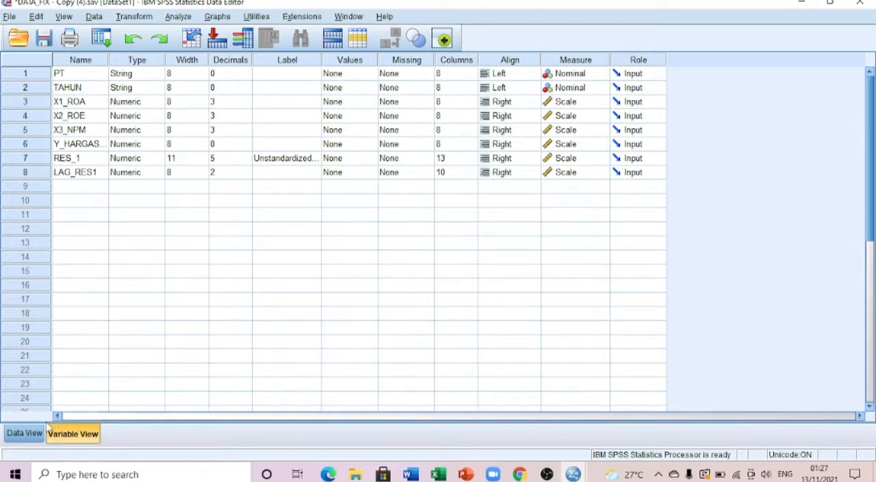
left_click(24, 435)
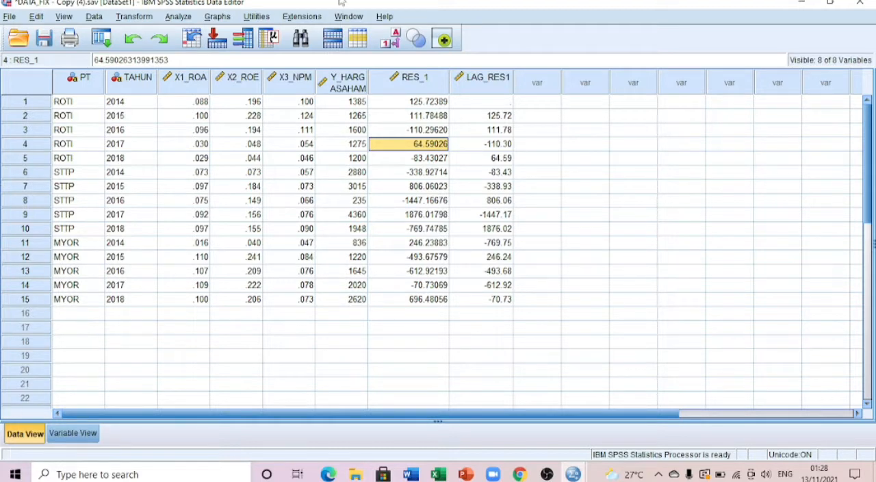
Open a linear regression analysis and reset its previous dependent and independent variable assignments.
left_click(179, 18)
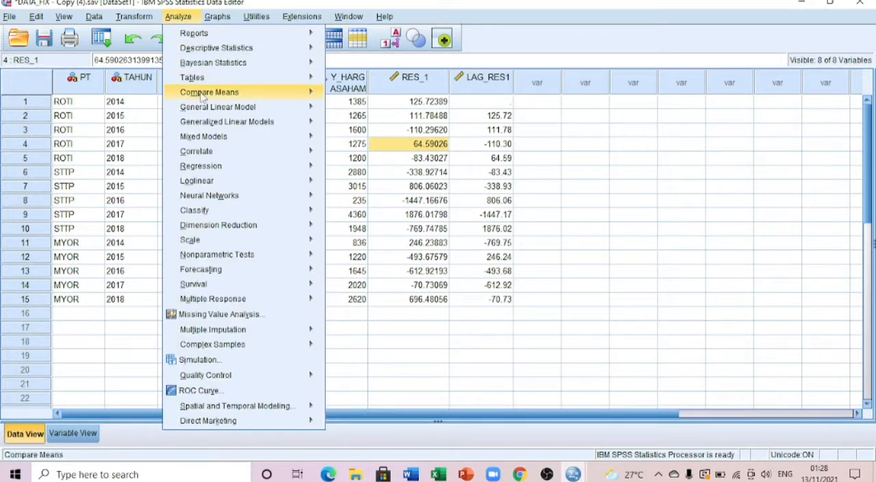
mouse_move(210, 182)
mouse_move(216, 167)
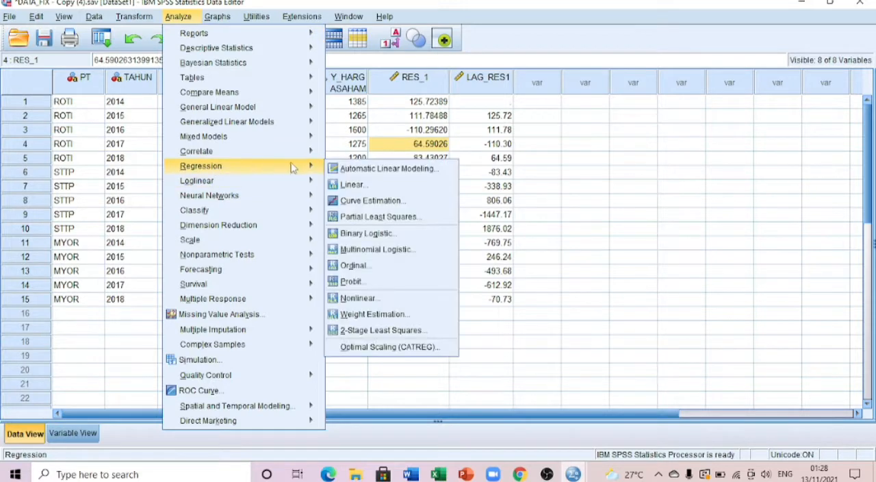
left_click(349, 186)
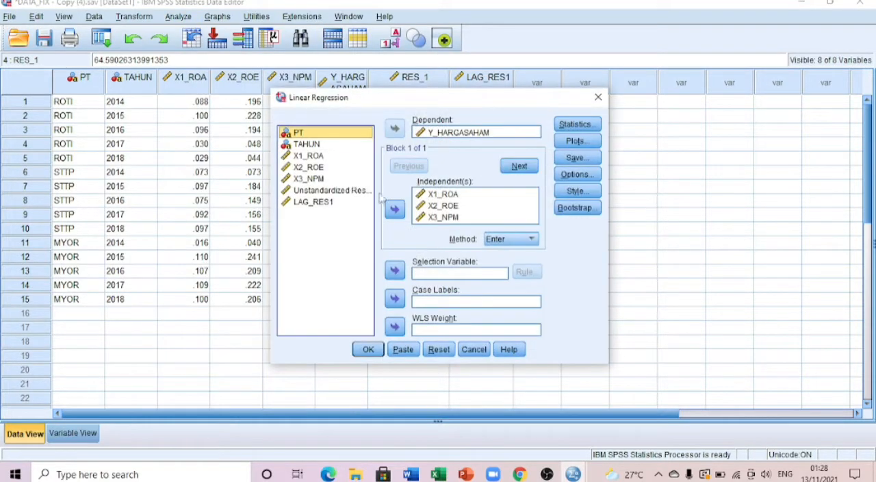
left_click(440, 349)
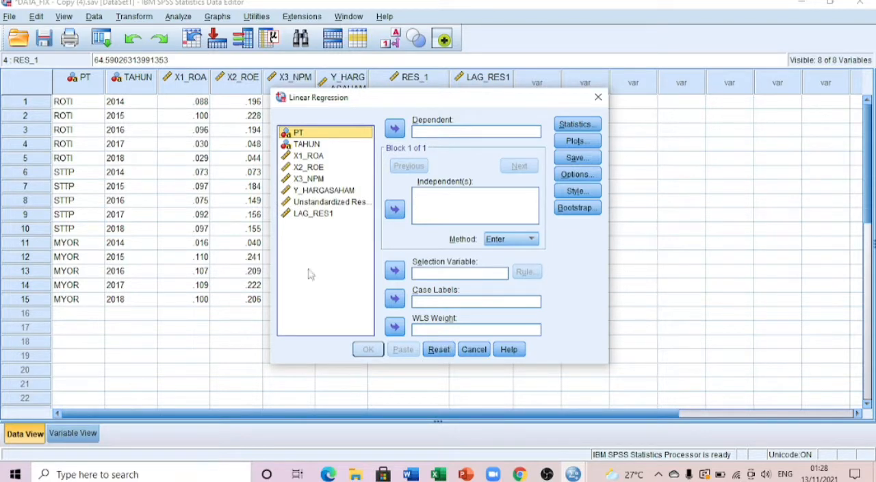
Run a linear regression with Unstandardized Residual (RES_1) as the dependent variable and LAG_RES1 as the independent variable.
left_click(305, 213)
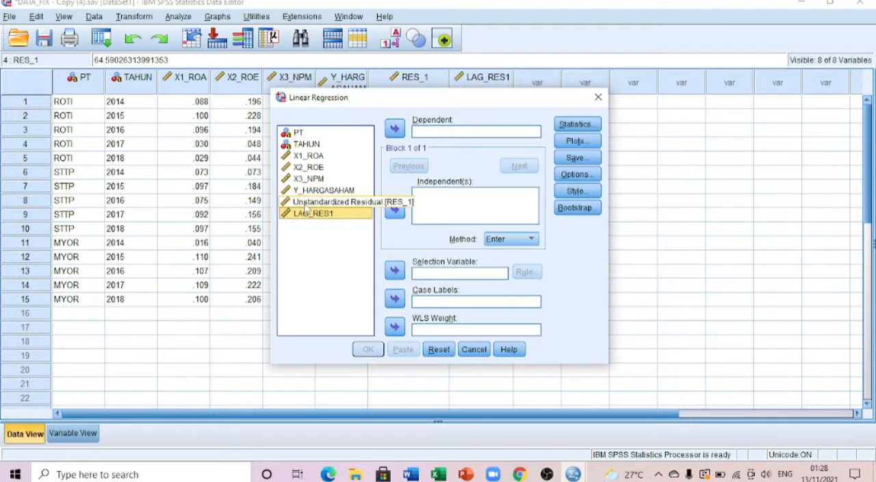
left_click(395, 211)
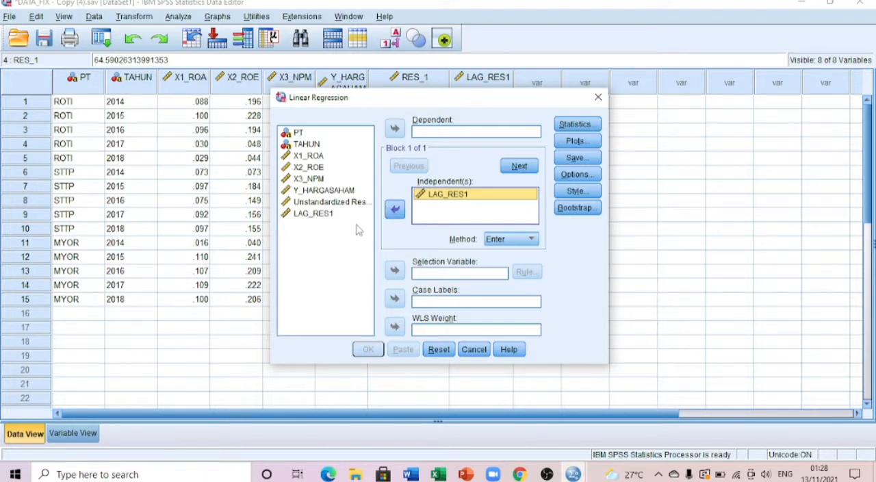
left_click(306, 206)
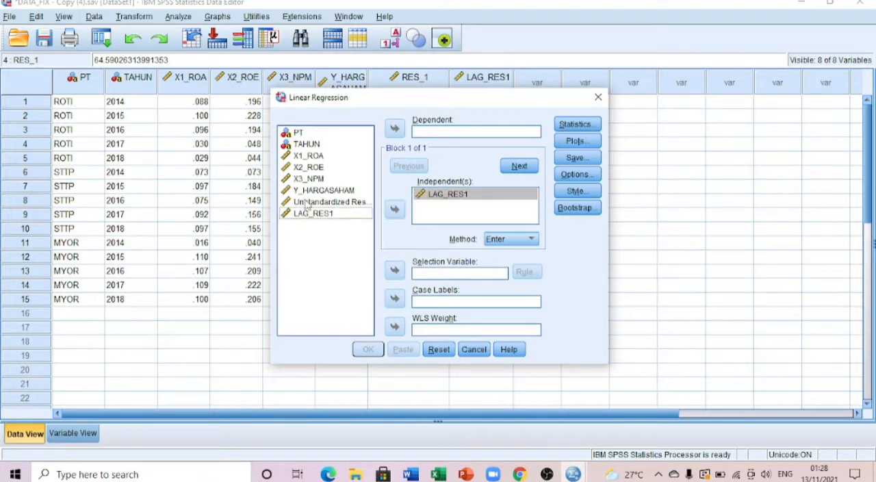
left_click(395, 129)
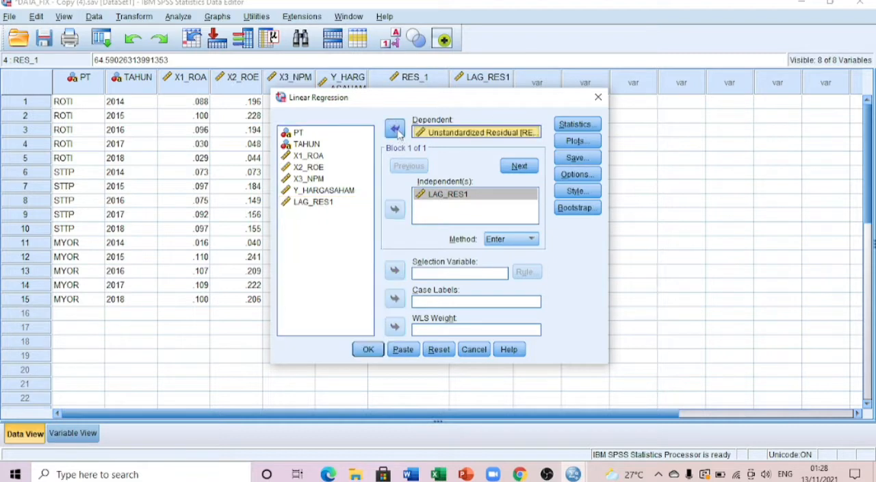
left_click(368, 349)
scroll(625, 272, "down", 5)
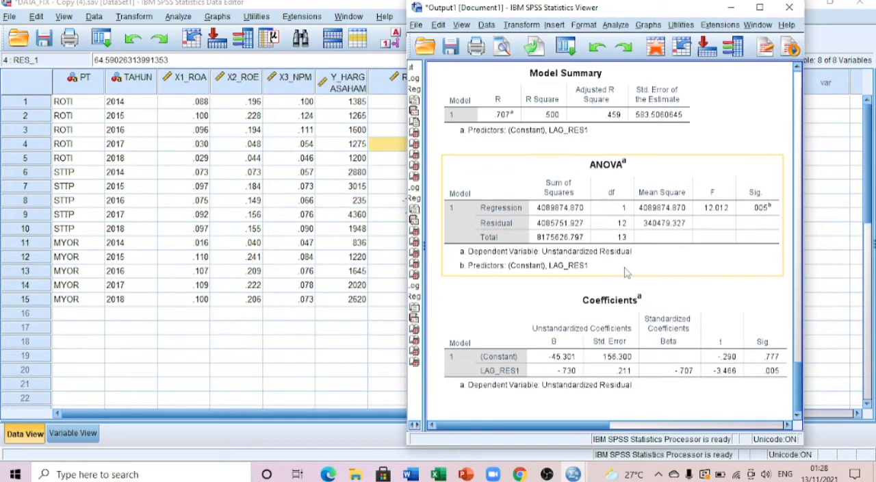
scroll(662, 276, "up", 3)
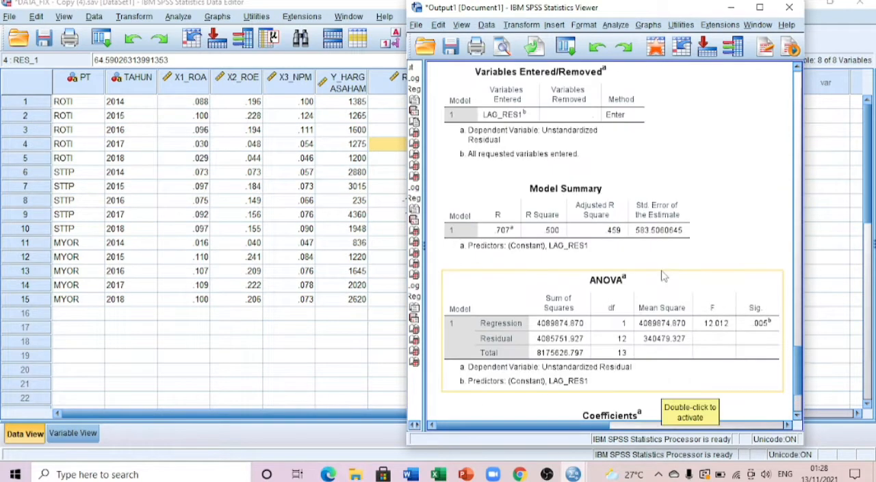
scroll(663, 275, "up", 1)
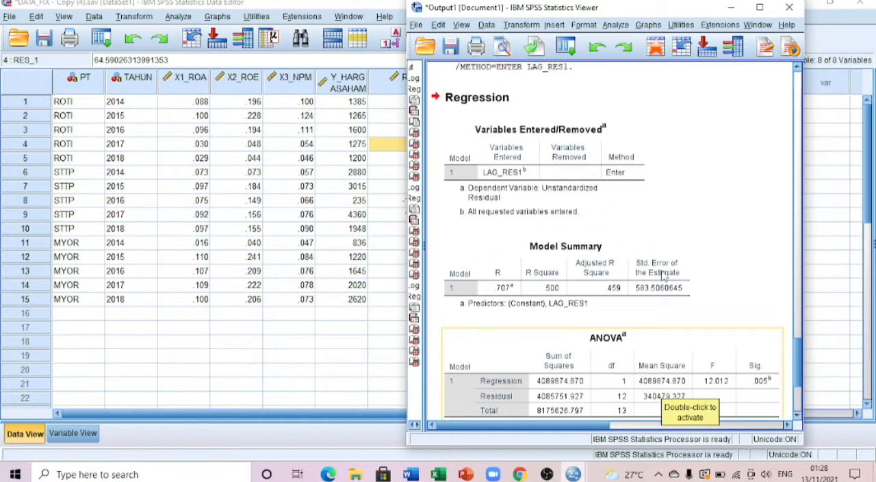
scroll(663, 275, "down", 3)
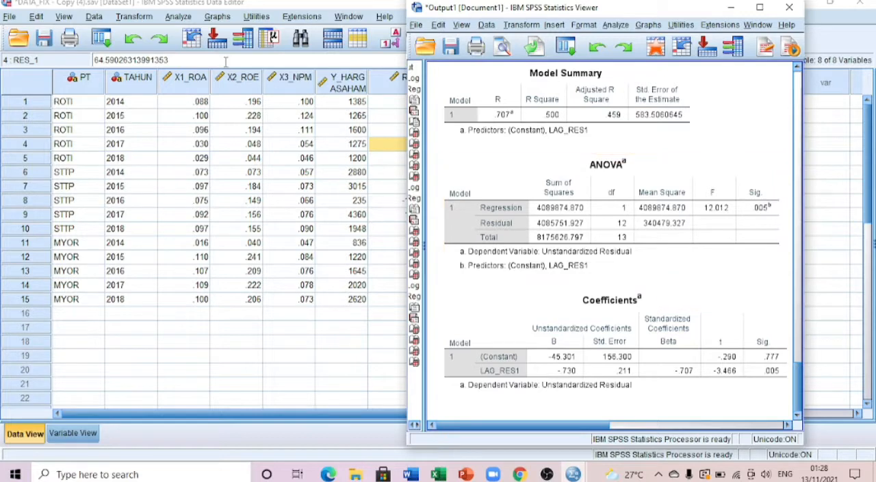
Start a new variable computation with the previous settings reset, and name the target variable TRANS_ROA.
left_click(133, 16)
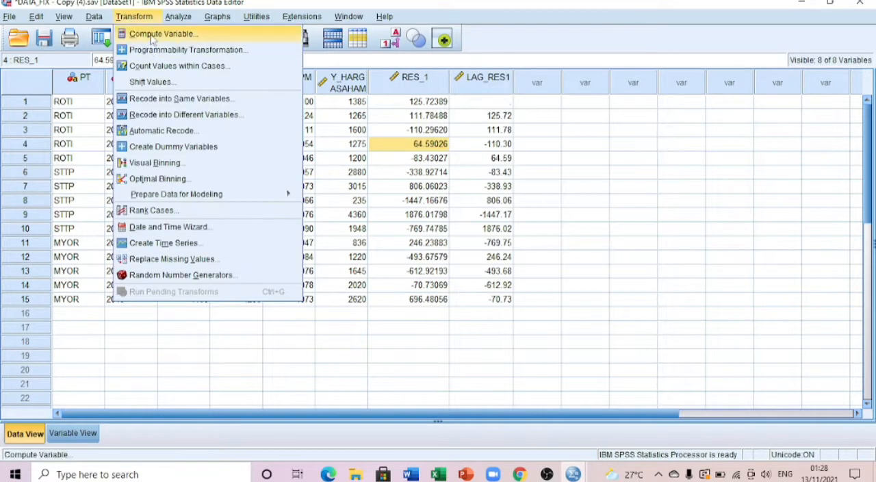
left_click(154, 34)
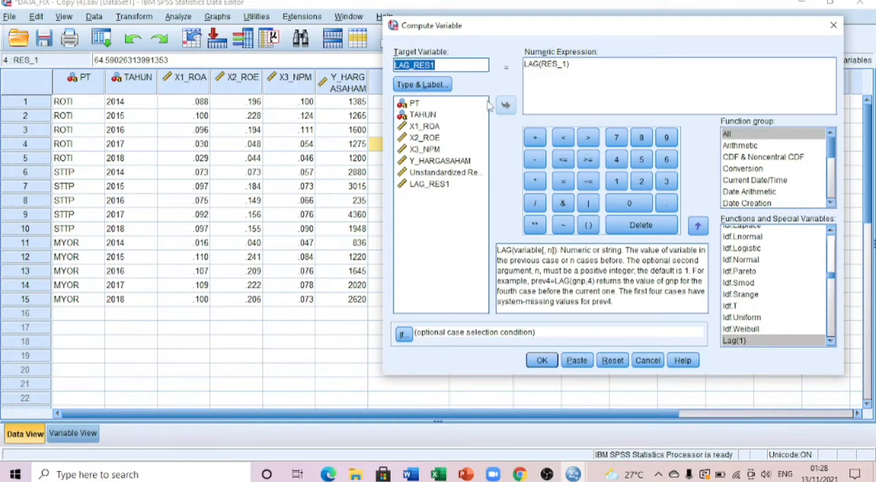
left_click(613, 365)
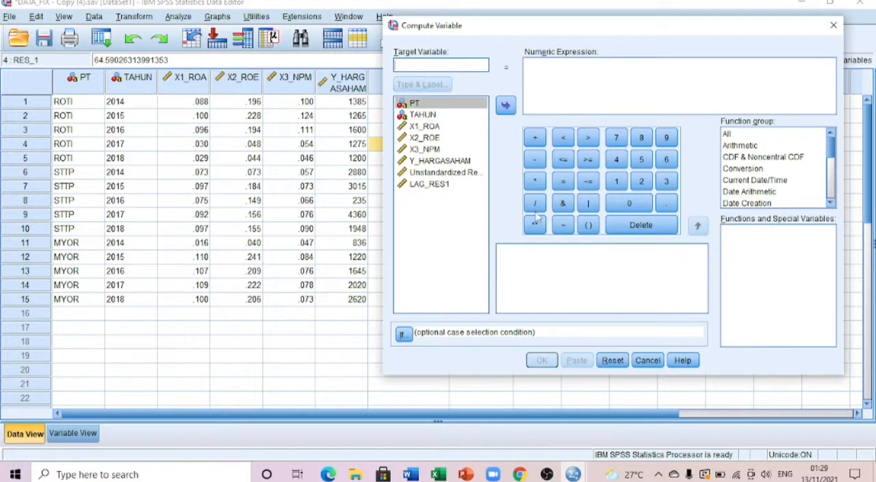
left_click(457, 64)
type("TRANS")
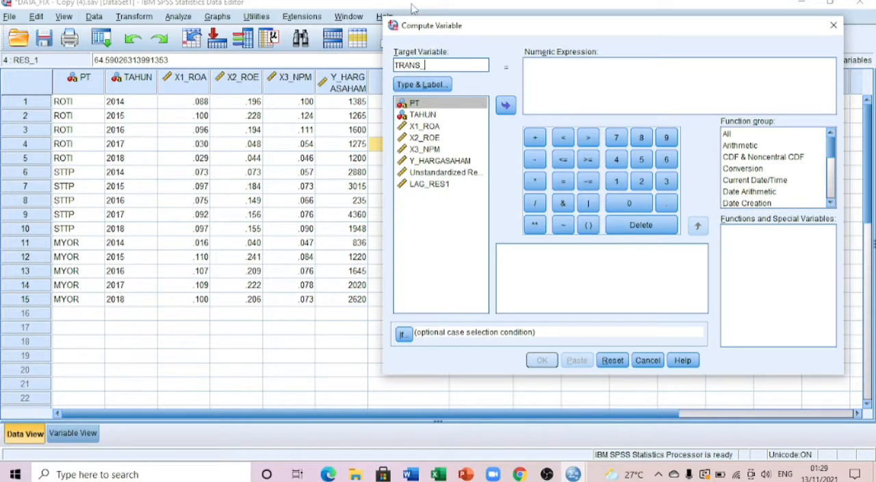
type("_ROA")
Begin the numeric expression with X1_ROA minus an empty pair of parentheses, and list all functions.
left_click(729, 134)
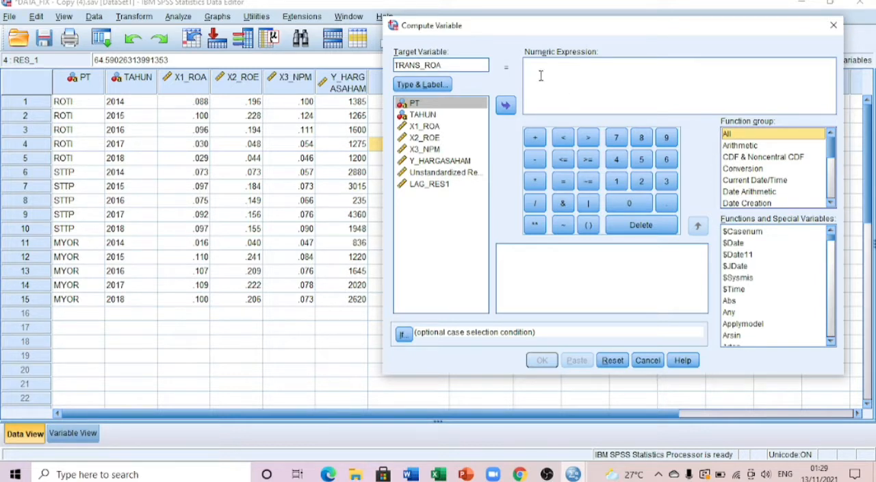
left_click(425, 126)
left_click(504, 106)
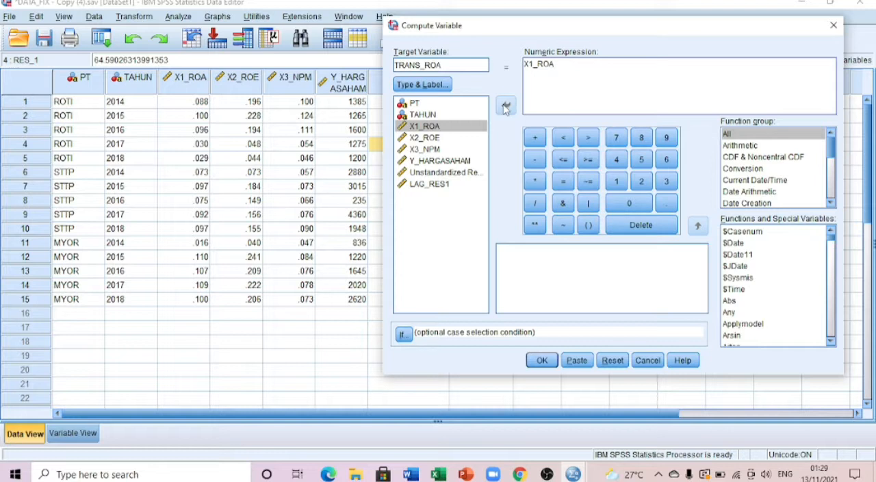
left_click(534, 158)
left_click(587, 225)
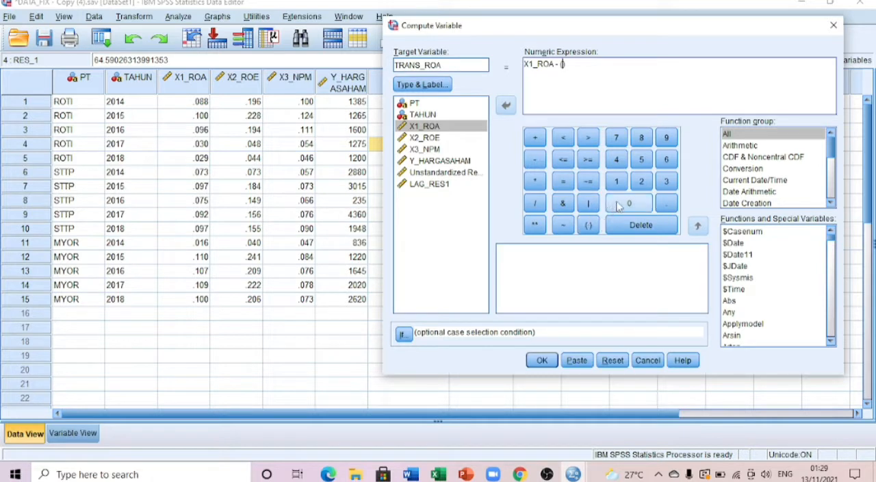
left_click(745, 135)
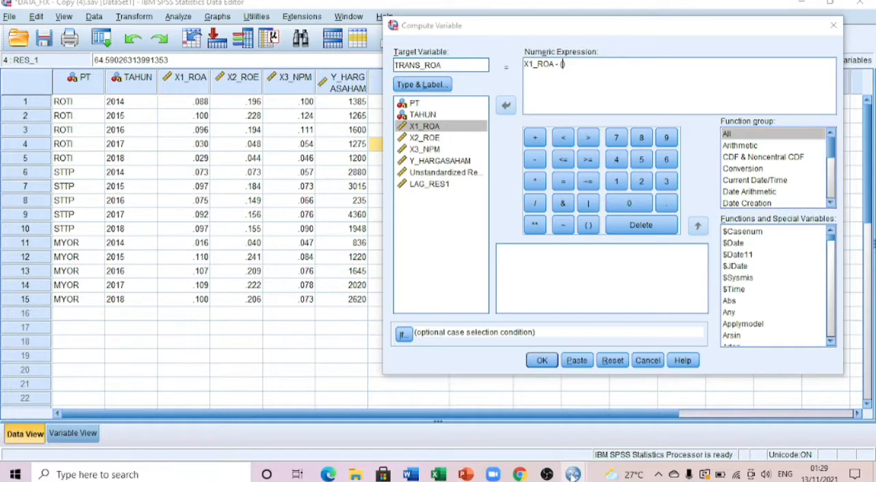
Look up the LAG_RES1 unstandardized coefficient in the regression output and enter 0.730 inside the expression's parentheses.
mouse_move(573, 474)
left_click(513, 410)
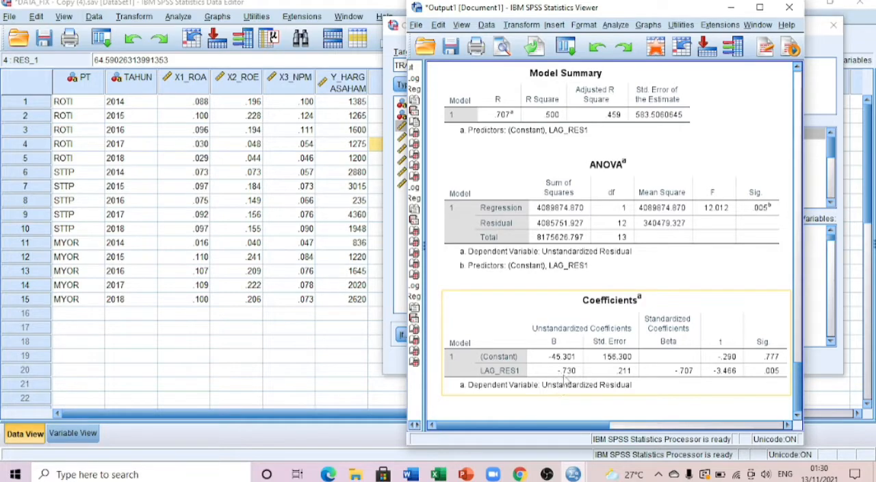
left_click_drag(605, 10, 222, 0)
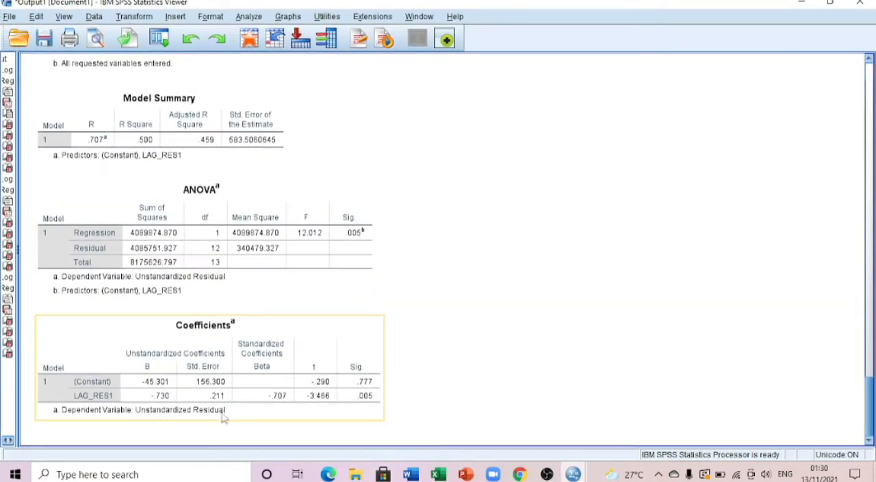
mouse_move(574, 474)
left_click(650, 410)
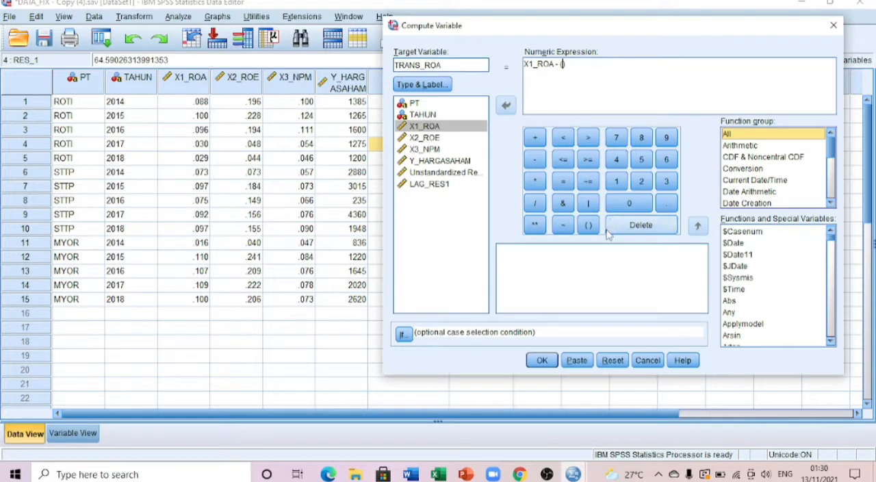
left_click(629, 203)
left_click(668, 205)
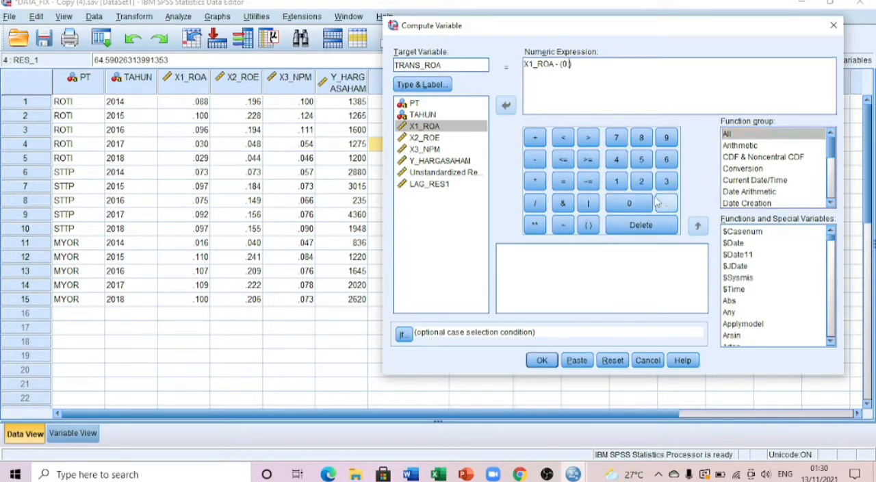
left_click(616, 138)
left_click(667, 181)
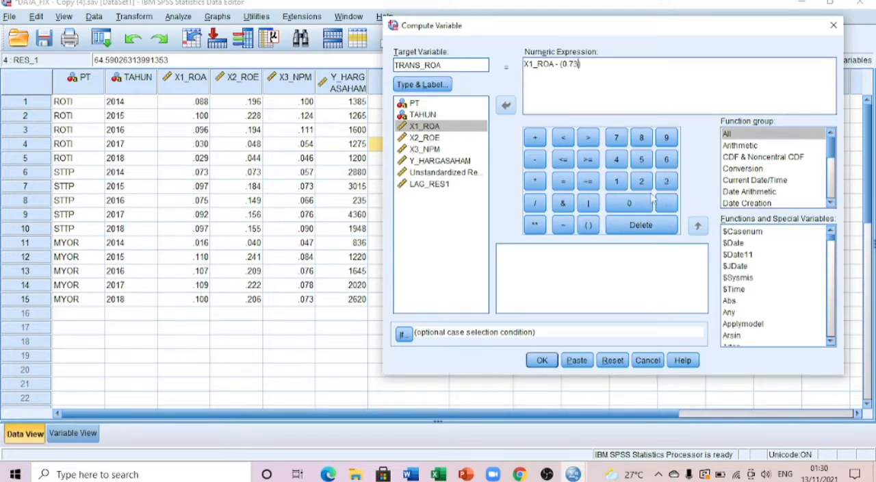
left_click(631, 203)
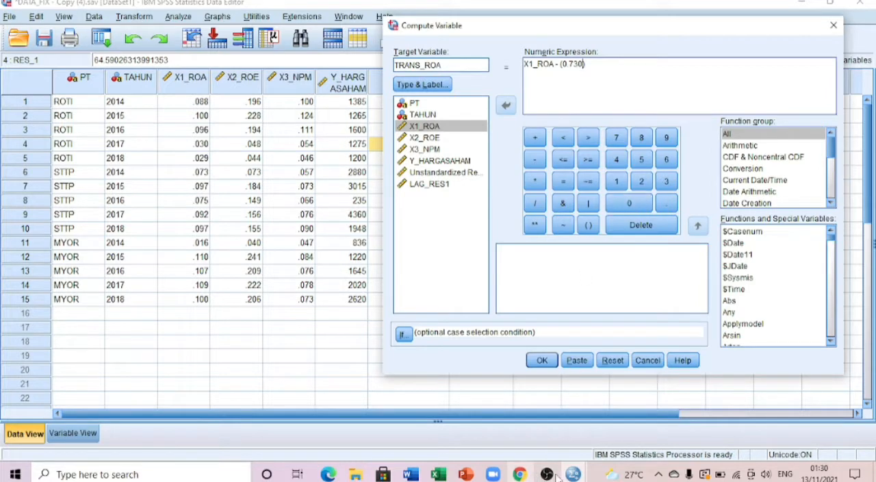
Check the LAG_RES1 coefficient in the regression output against the expression by placing the output window beside the Compute Variable dialog.
mouse_move(574, 474)
left_click(616, 431)
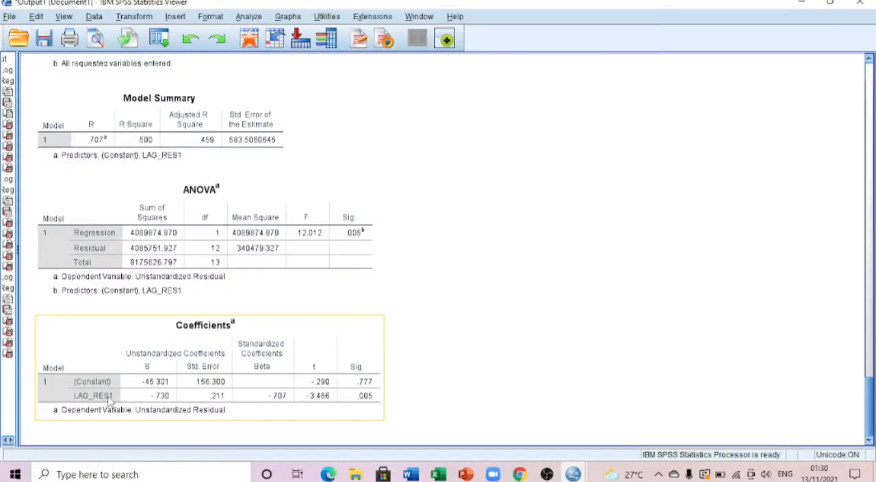
left_click(832, 6)
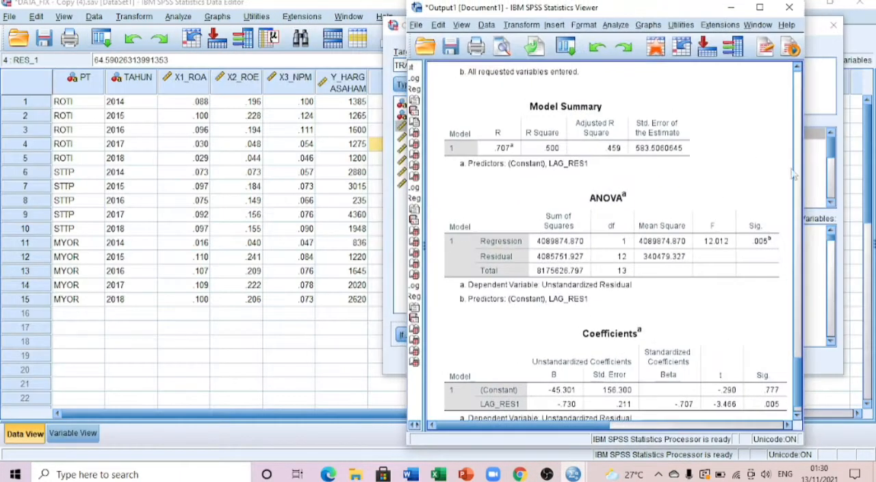
left_click_drag(635, 11, 239, 1)
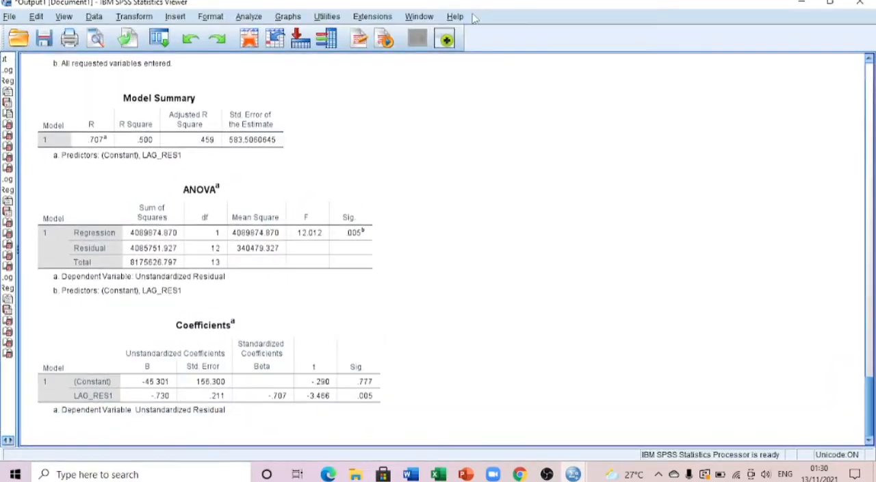
left_click(829, 3)
left_click_drag(662, 8, 338, 3)
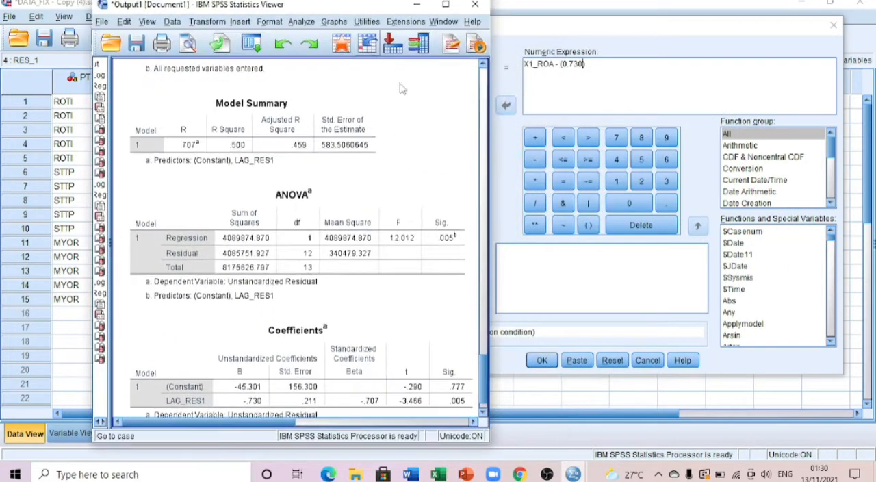
left_click(417, 244)
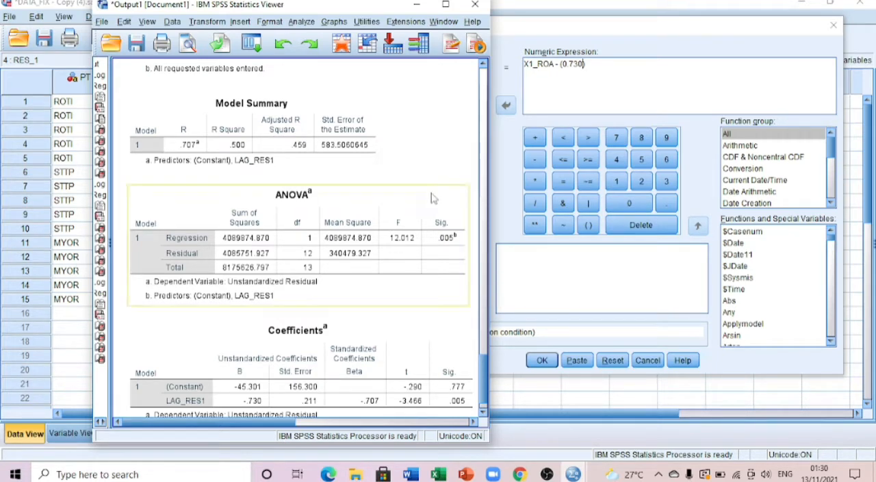
left_click(418, 7)
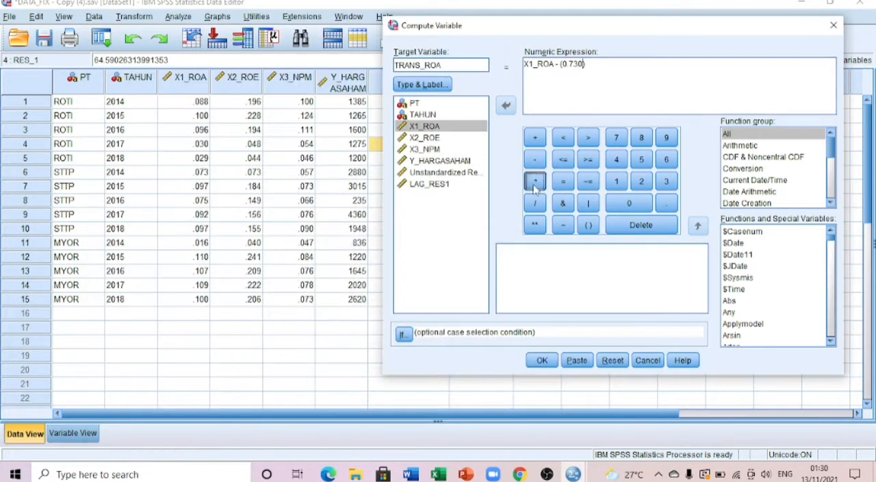
Complete the expression as X1_ROA - (0.730 * LAG(X1_ROA)) using the Lag(1) function, and compute TRANS_ROA.
left_click(535, 182)
left_click(746, 145)
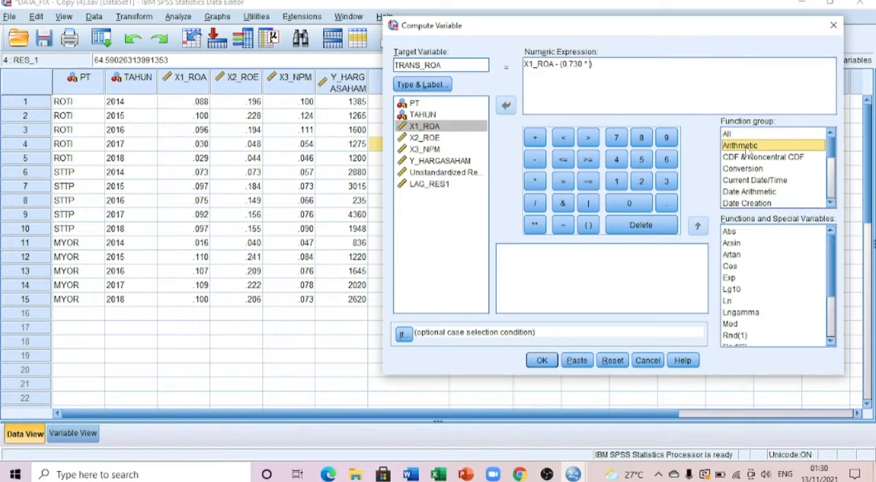
left_click(744, 135)
scroll(744, 293, "down", 11)
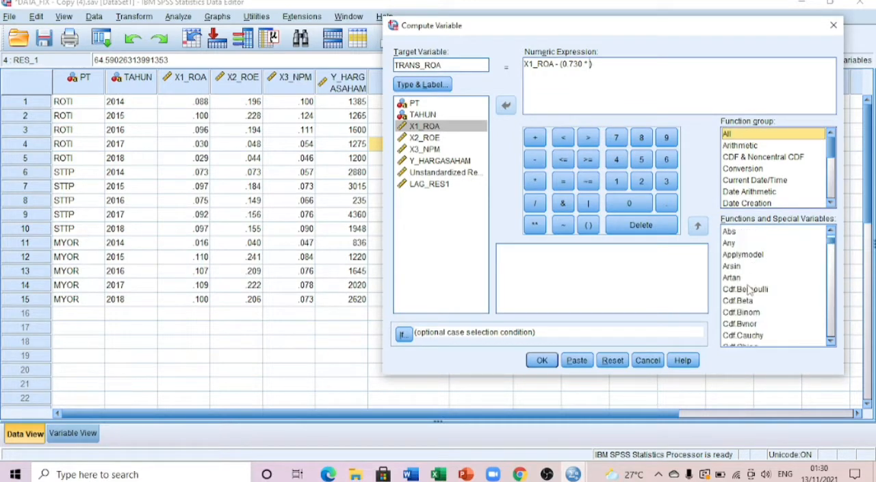
scroll(744, 293, "down", 16)
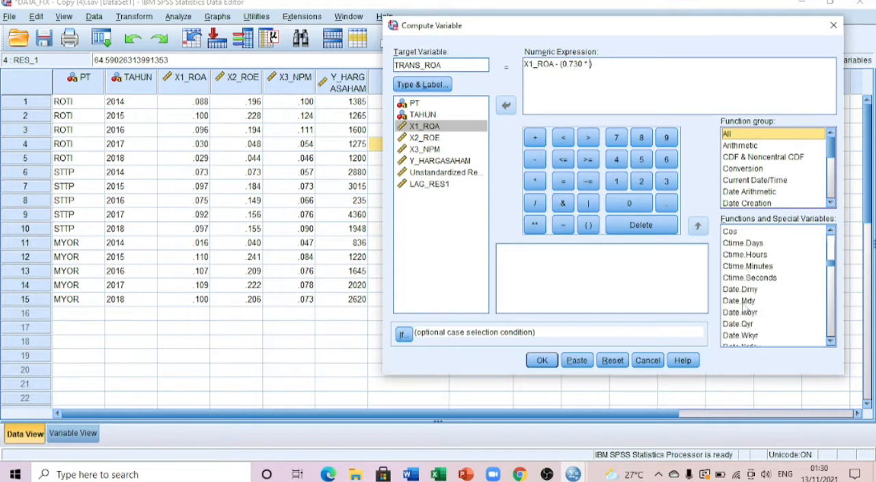
scroll(739, 305, "down", 3)
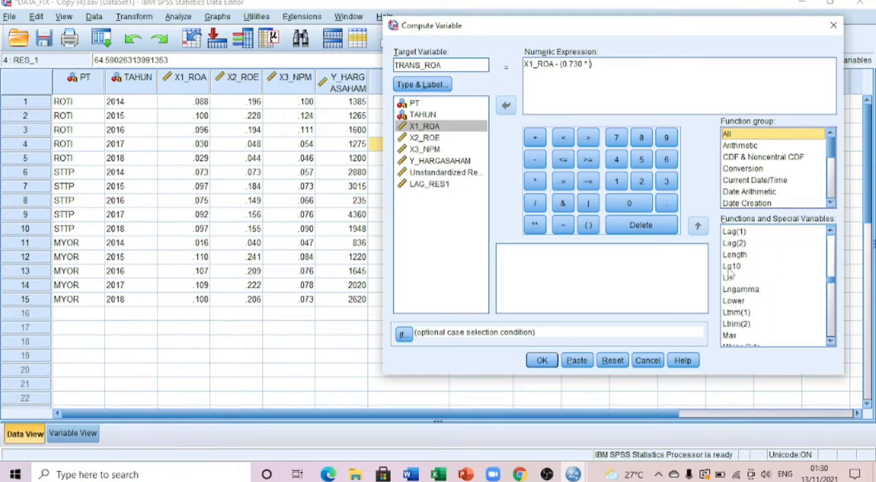
double_click(733, 232)
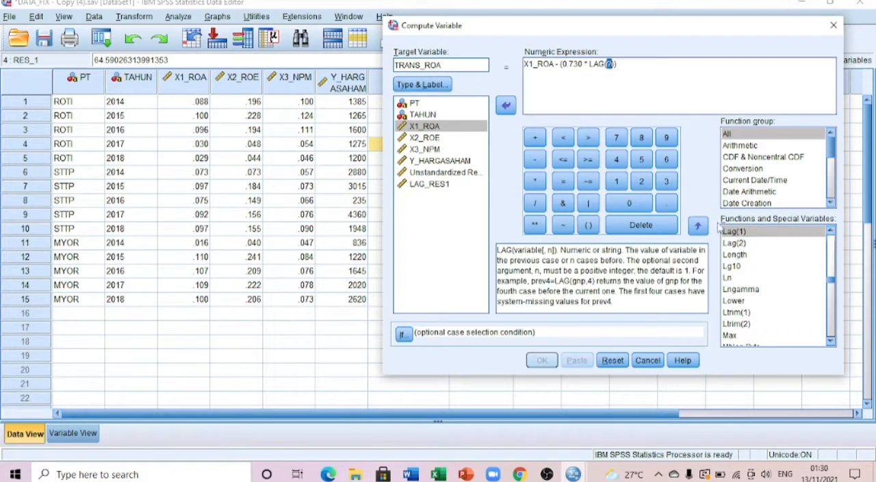
left_click(443, 129)
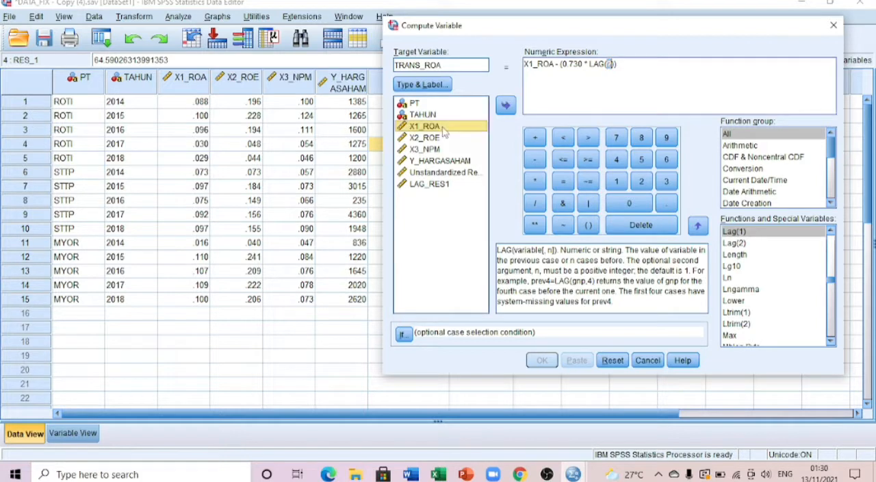
left_click(505, 105)
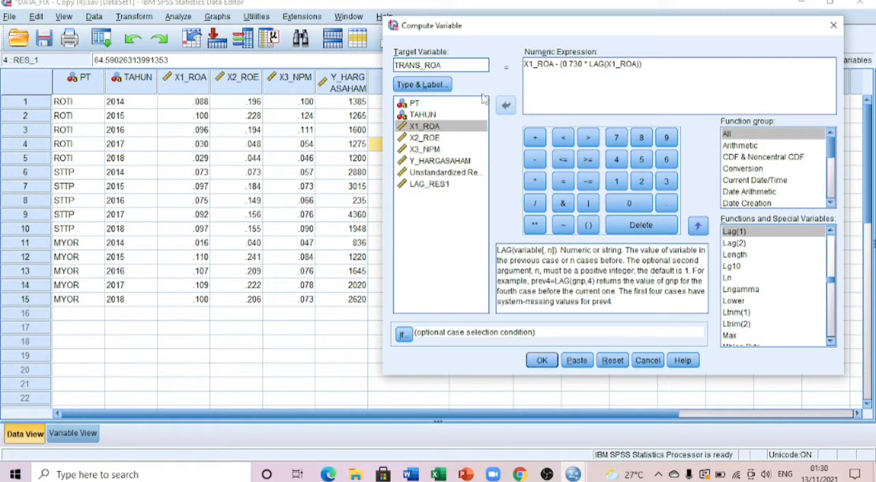
left_click(541, 361)
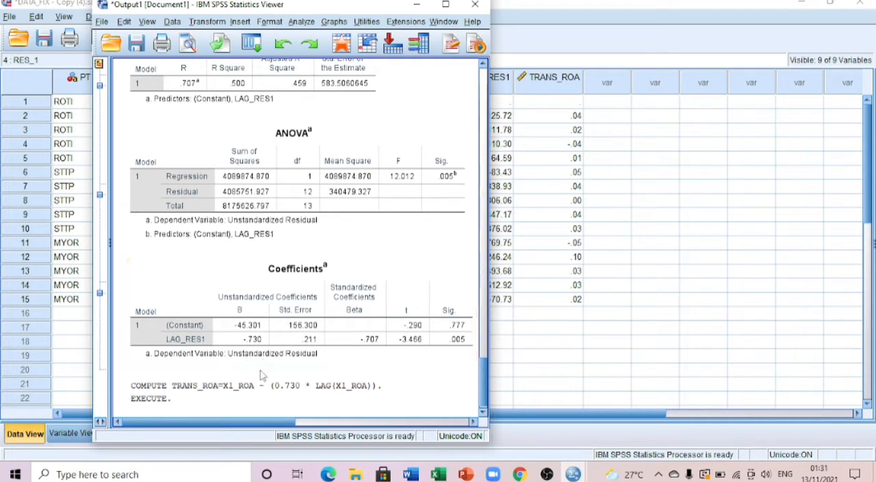
Start another variable computation with target TRANS_ROE and replace the leading variable of the expression with X2_ROE.
left_click(198, 22)
left_click(208, 40)
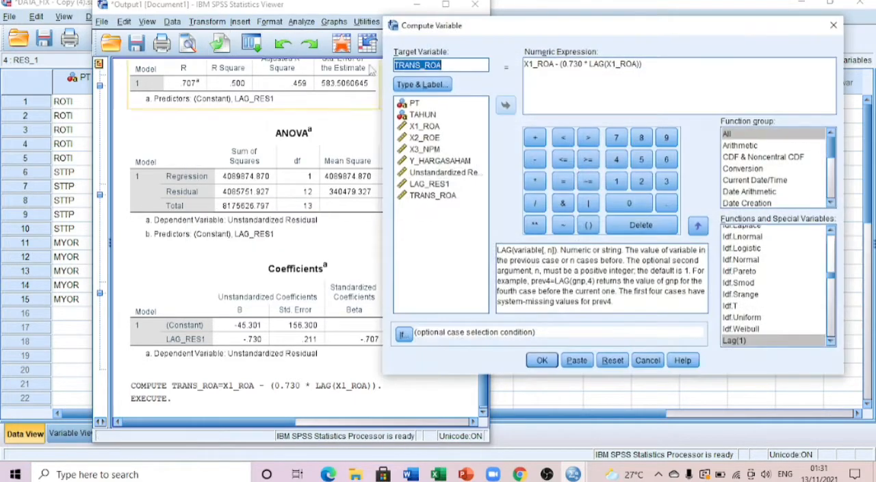
left_click(449, 64)
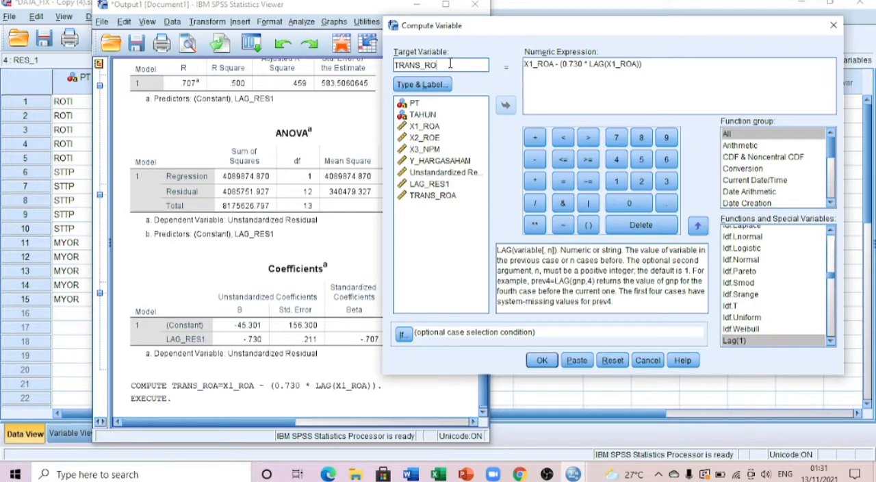
left_click(554, 64)
key("BackSpace")
key("BackSpace")
key("BackSpace")
key("BackSpace")
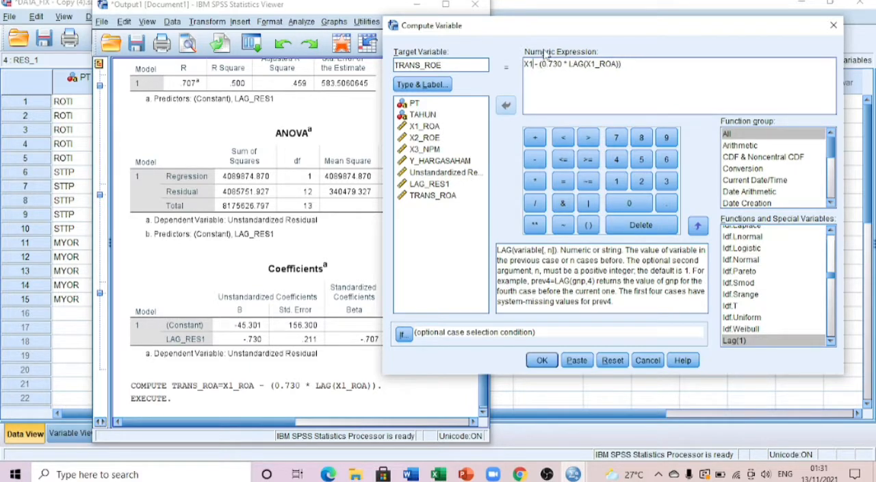
key("BackSpace")
key("BackSpace")
left_click(425, 137)
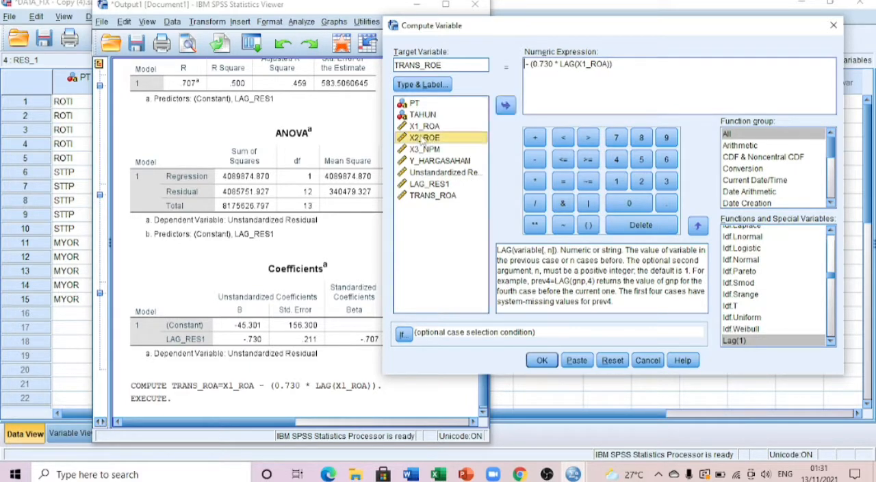
left_click(506, 106)
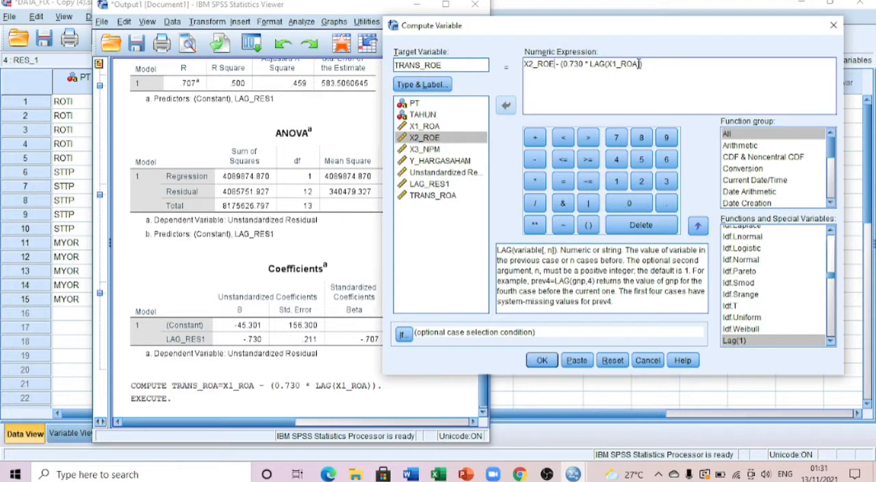
Replace the variable inside the LAG function with X2_ROE and compute TRANS_ROE.
key("BackSpace")
key("BackSpace")
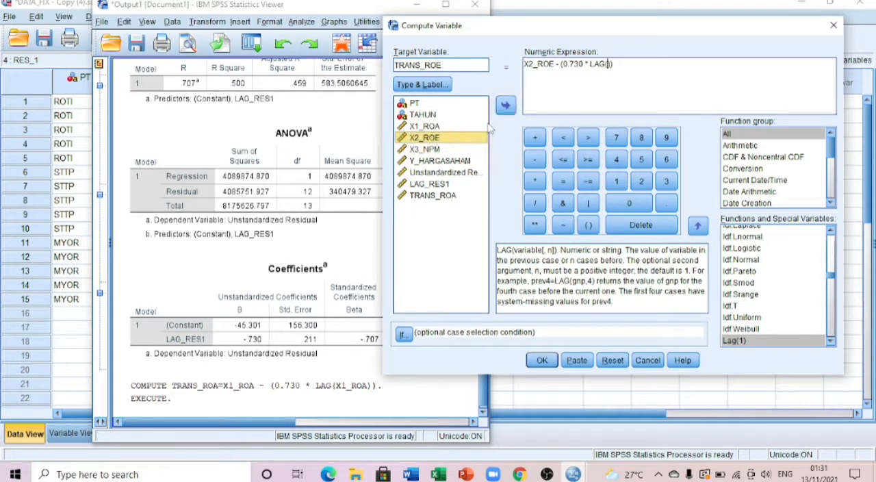
left_click(504, 104)
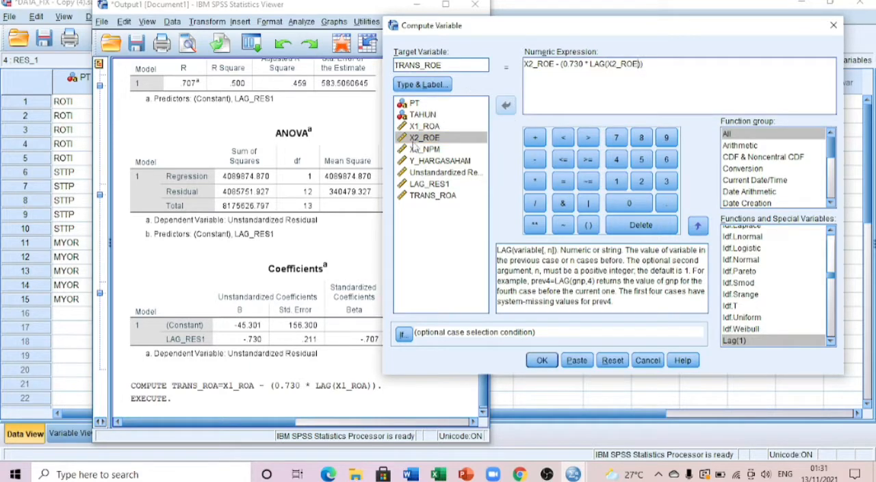
left_click(544, 364)
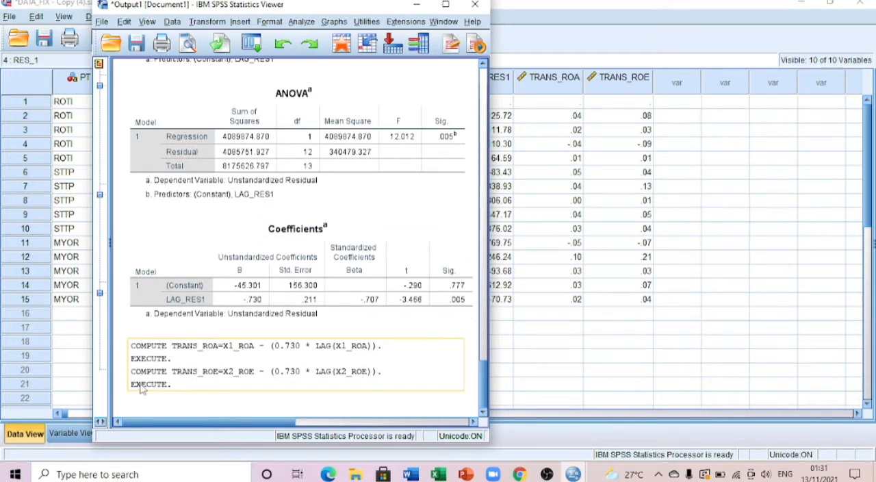
Start another variable computation with target TRANS_NPM and replace the leading variable of the expression with X3_NPM.
left_click(176, 82)
left_click(206, 21)
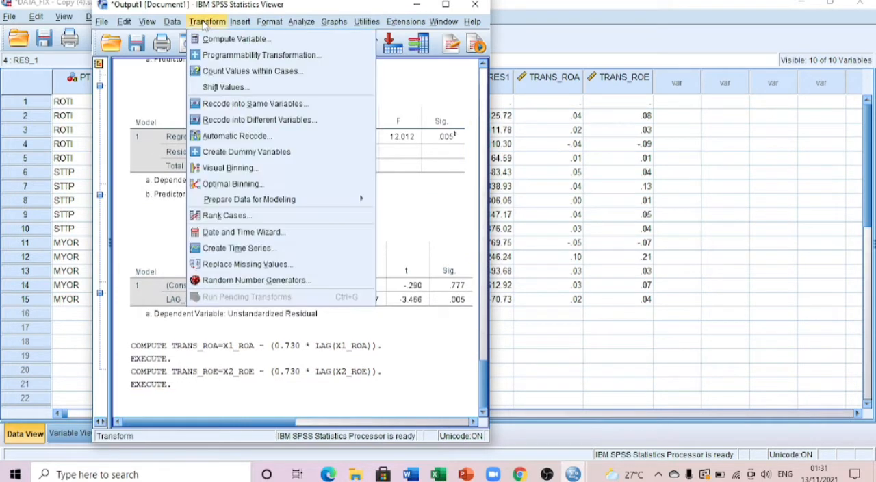
left_click(208, 40)
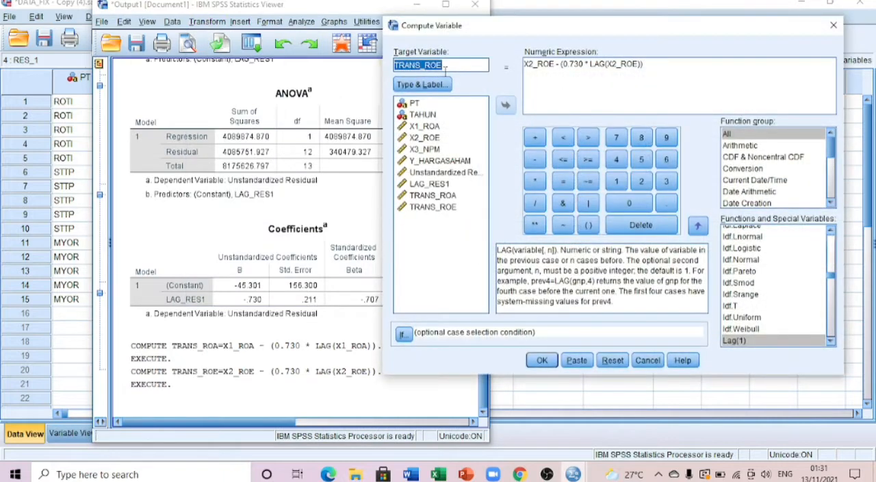
left_click(445, 65)
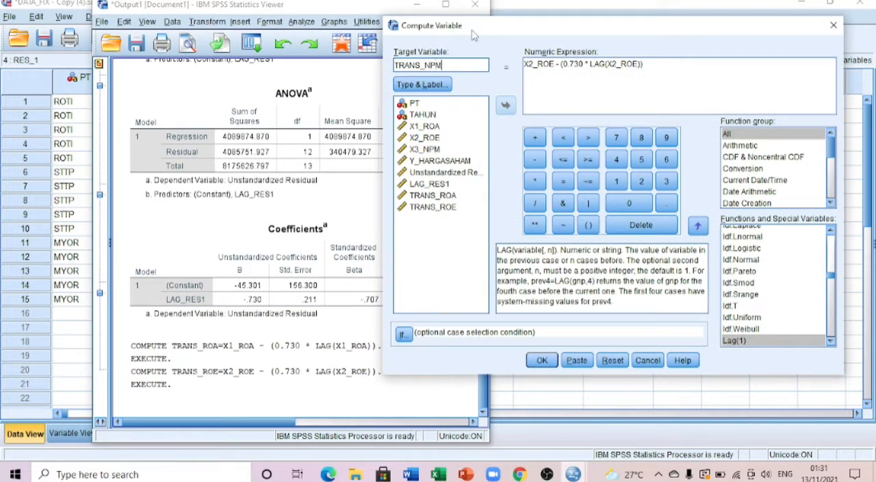
left_click(553, 65)
key("BackSpace")
key("BackSpace")
key("BackSpace")
key("BackSpace")
key("BackSpace")
key("BackSpace")
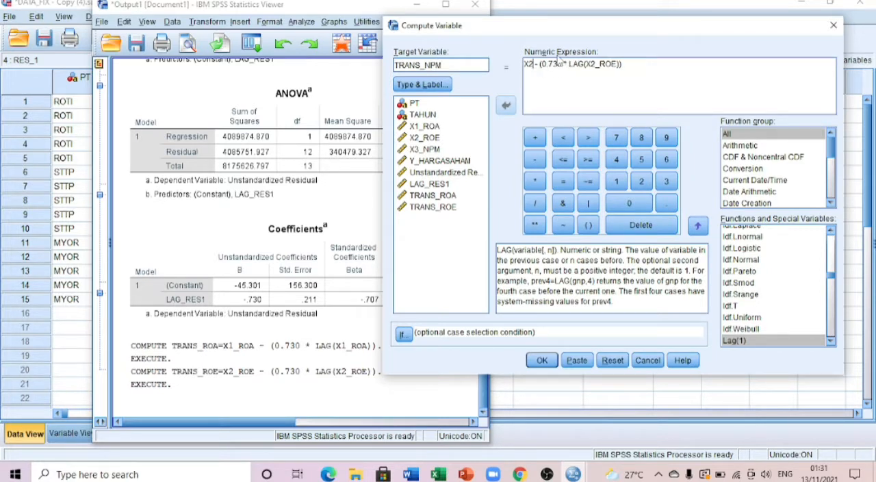
left_click(439, 150)
left_click(508, 105)
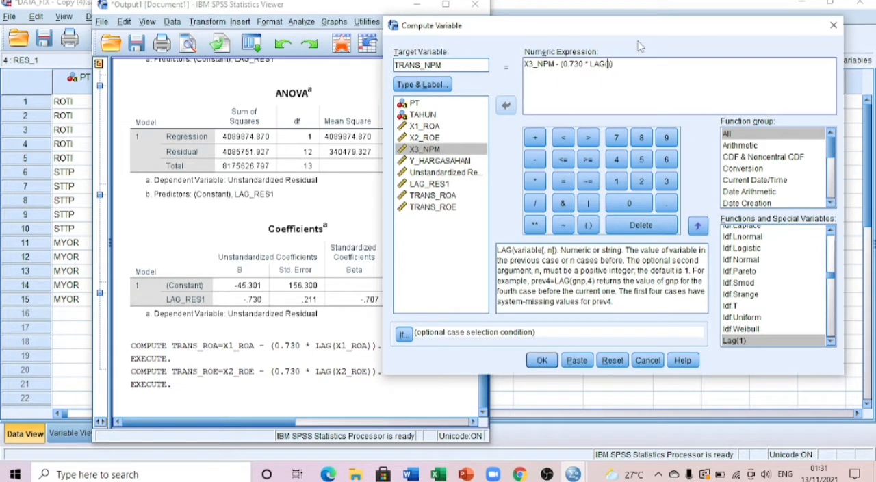
Insert X3_NPM as the argument of the LAG function and compute TRANS_NPM.
left_click(434, 150)
left_click(506, 107)
left_click(541, 360)
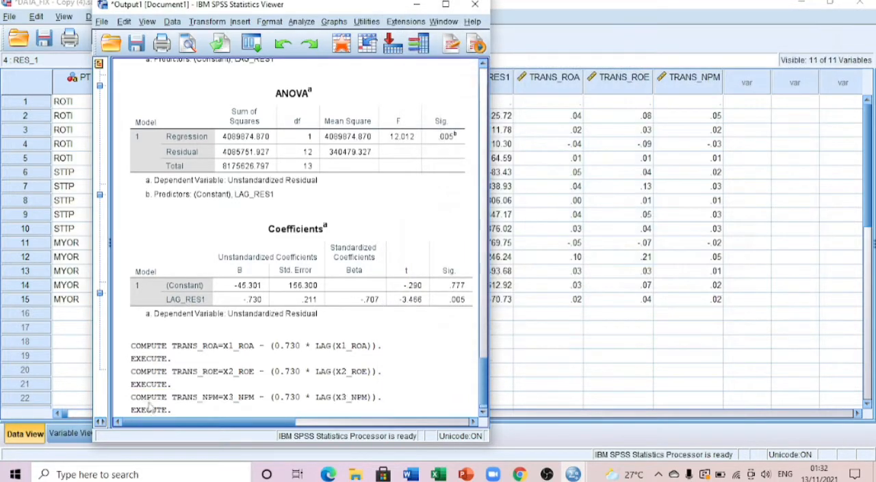
Start another variable computation with target TRANS_HARGASAHAM and replace the leading variable of the expression with Y_HARGASAHAM.
left_click(207, 22)
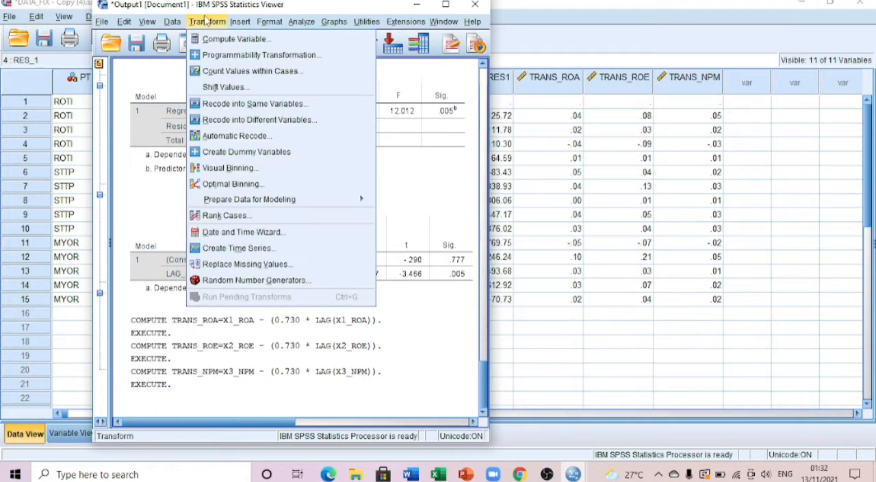
left_click(222, 37)
left_click(457, 63)
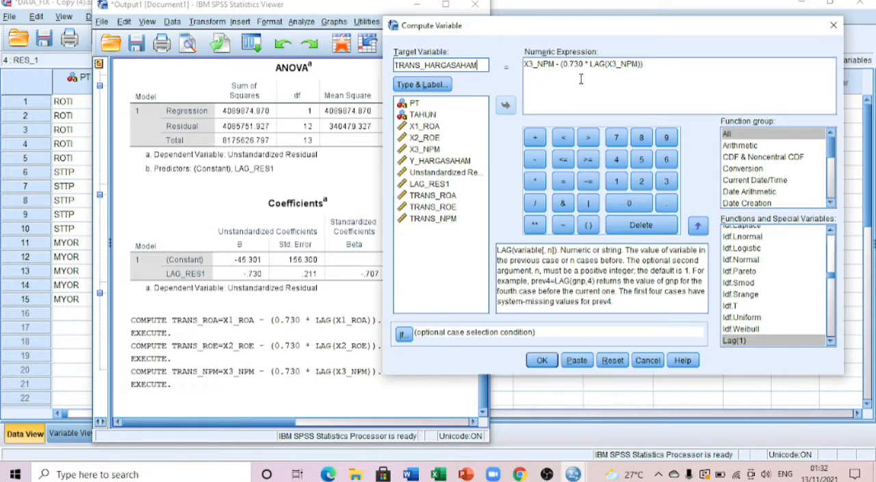
left_click(554, 63)
key("BackSpace")
key("BackSpace")
key("BackSpace")
key("BackSpace")
key("BackSpace")
key("BackSpace")
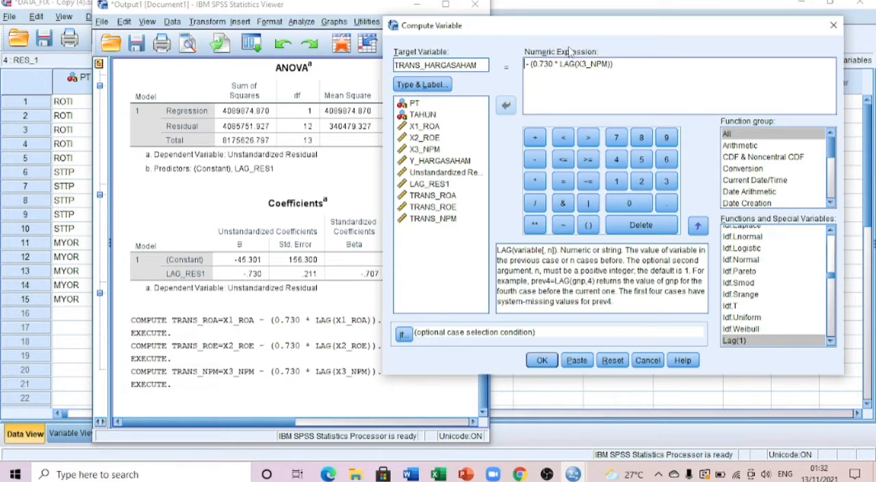
left_click(438, 160)
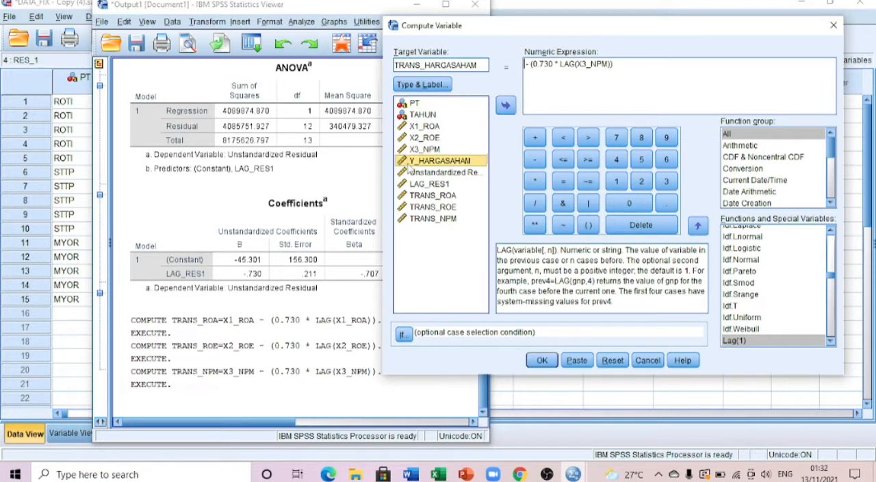
left_click(506, 107)
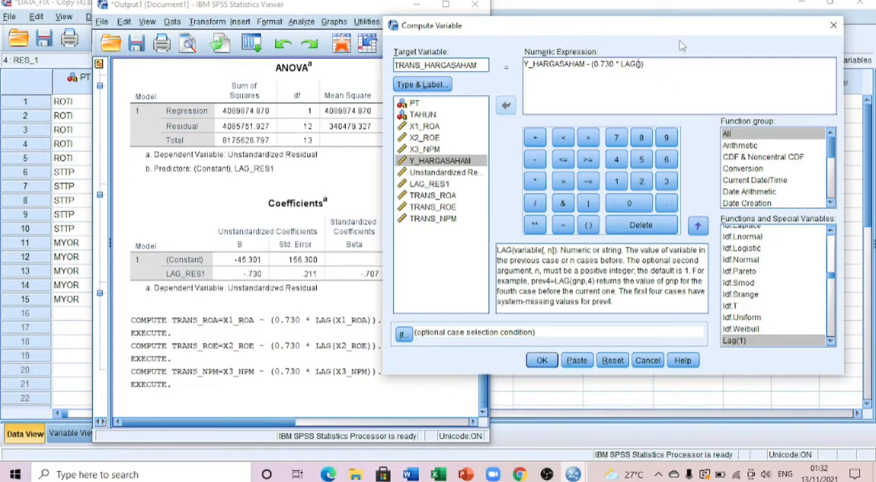
Insert Y_HARGASAHAM as the argument of the LAG function and compute TRANS_HARGASAHAM.
left_click(432, 162)
left_click(505, 106)
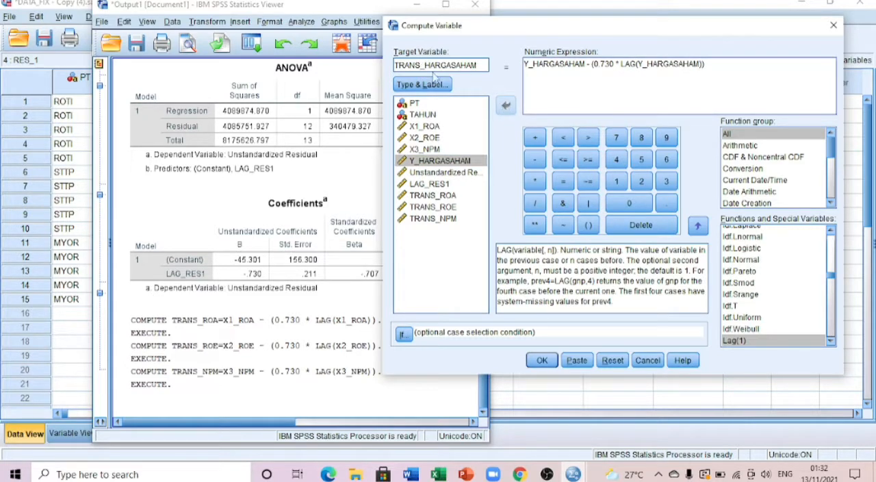
left_click(541, 361)
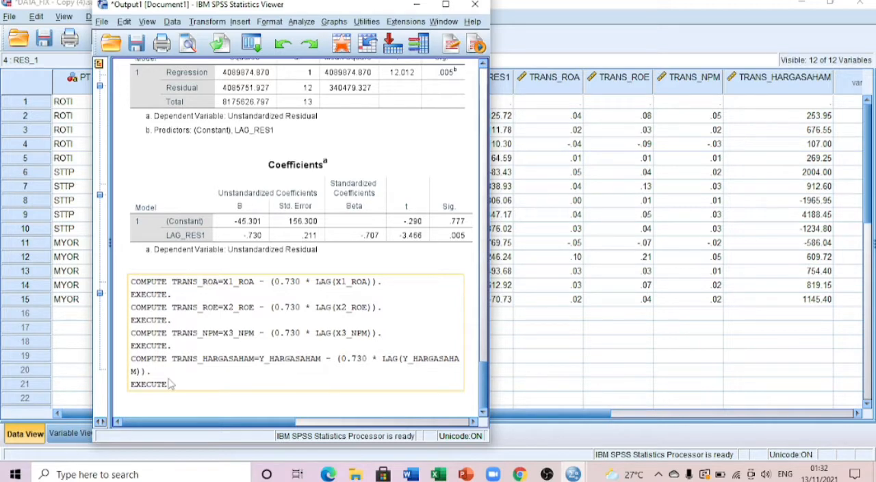
Return to the data set, start a linear regression with the previous settings reset, and assign TRANS_HARGASAHAM as the dependent variable.
left_click(417, 5)
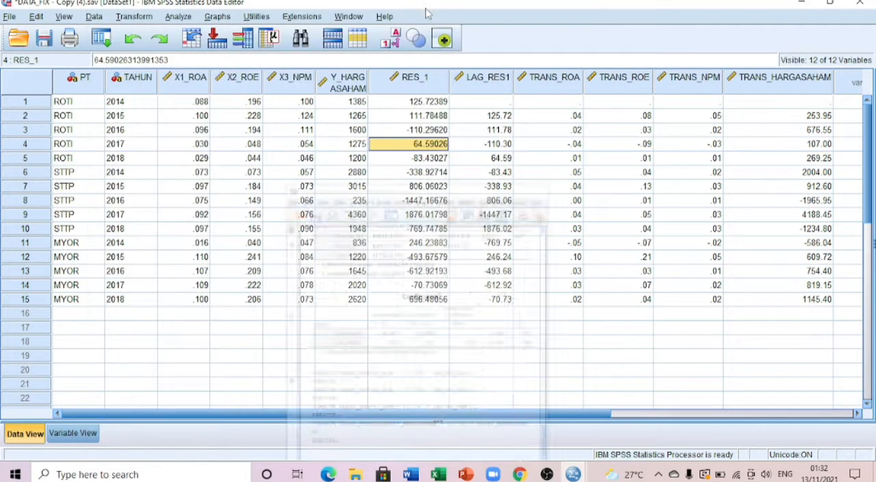
left_click(178, 18)
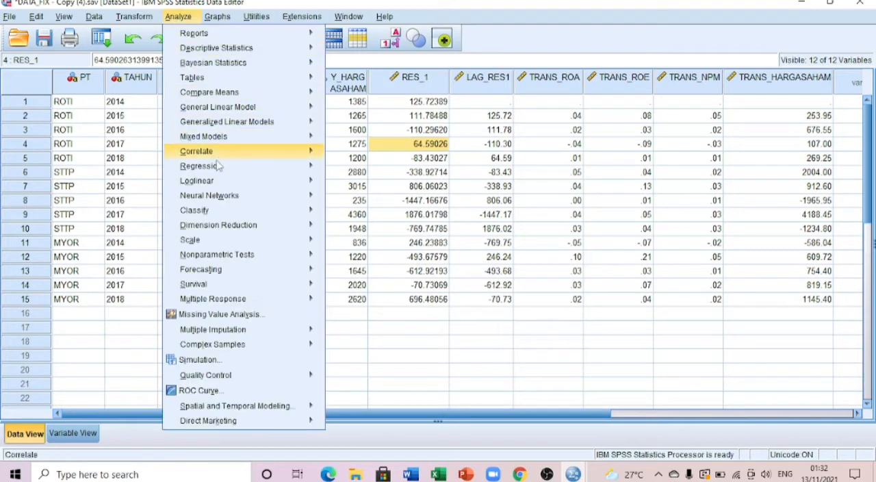
mouse_move(246, 171)
left_click(352, 184)
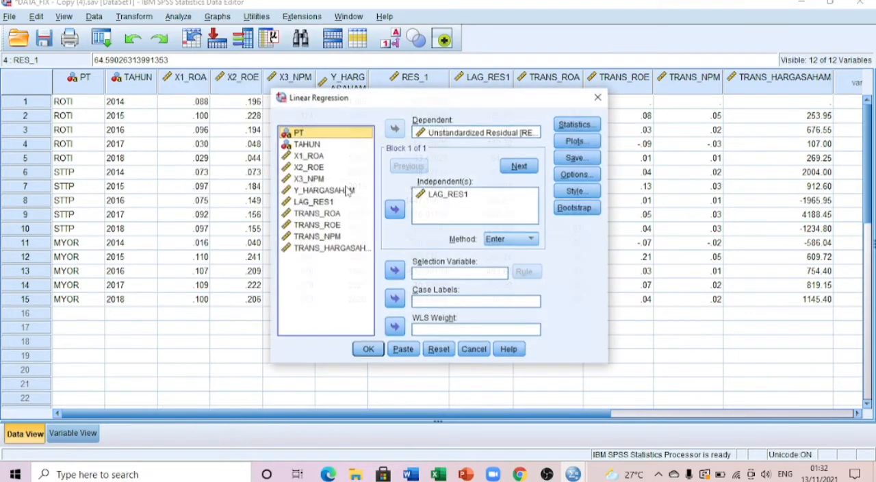
left_click(438, 349)
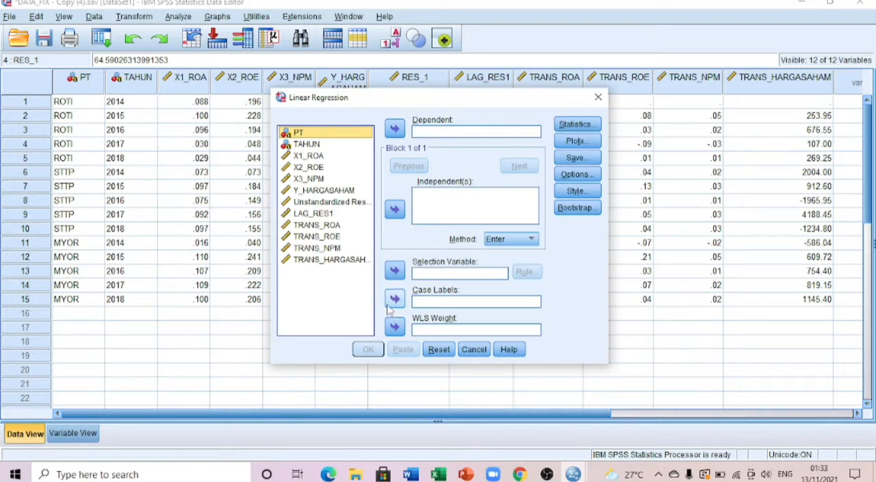
left_click(335, 261)
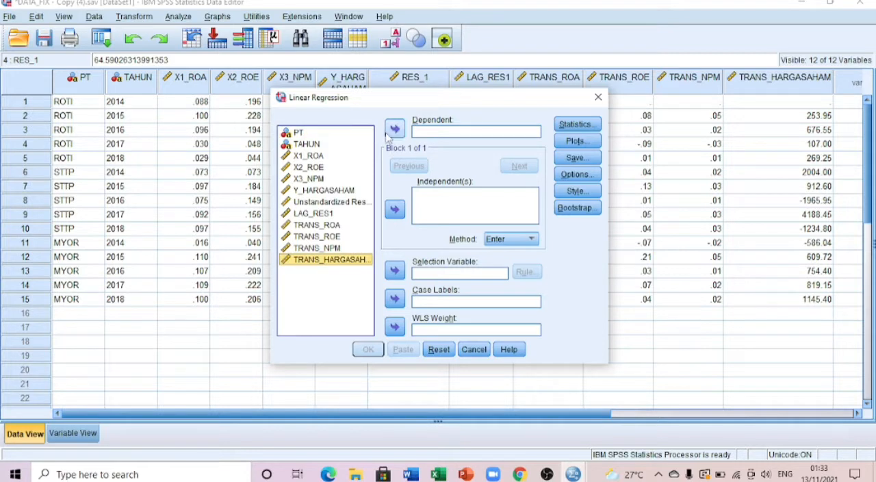
left_click(394, 129)
Assign TRANS_ROA, TRANS_ROE and TRANS_NPM as the independent variables of the linear regression.
left_click(309, 228)
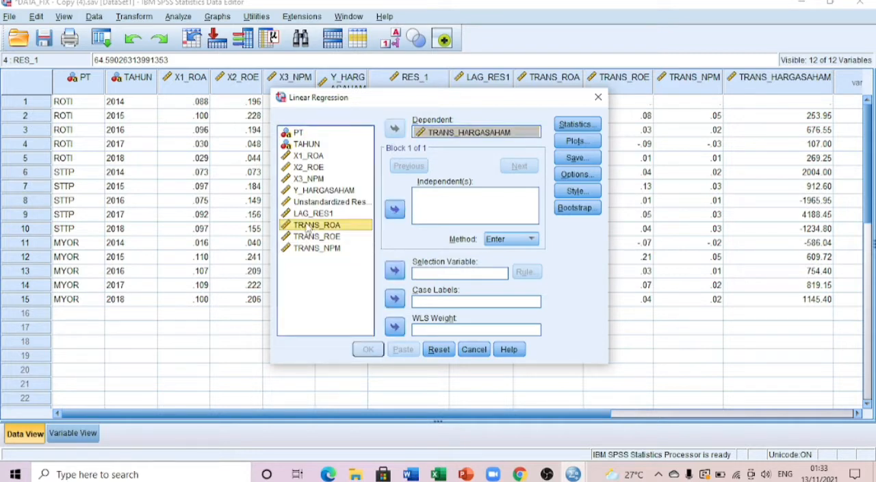
left_click(313, 236, "shift")
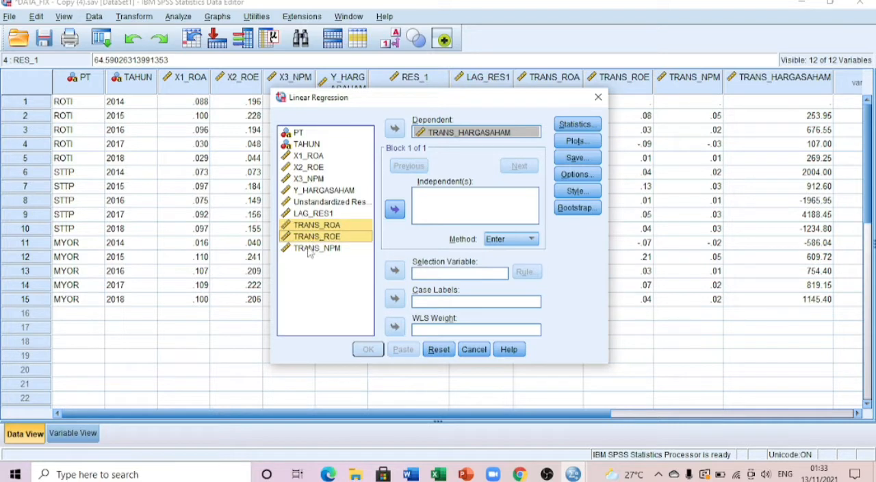
left_click(313, 248, "shift")
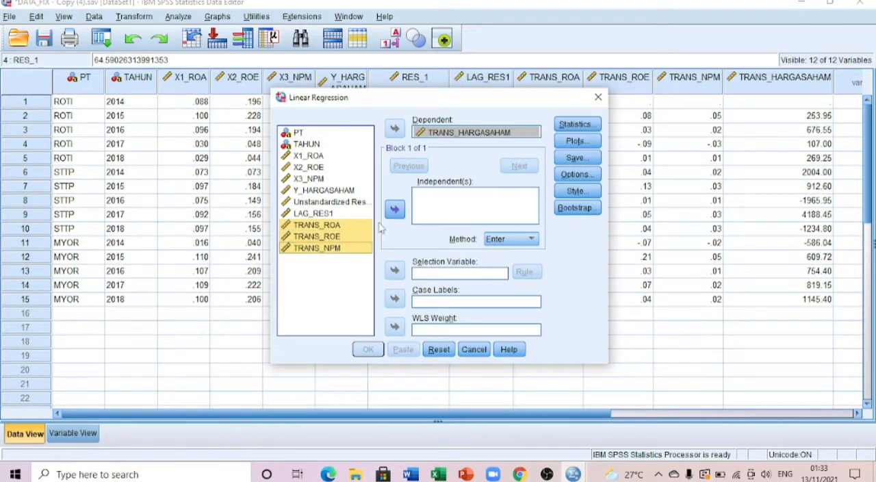
left_click(395, 211)
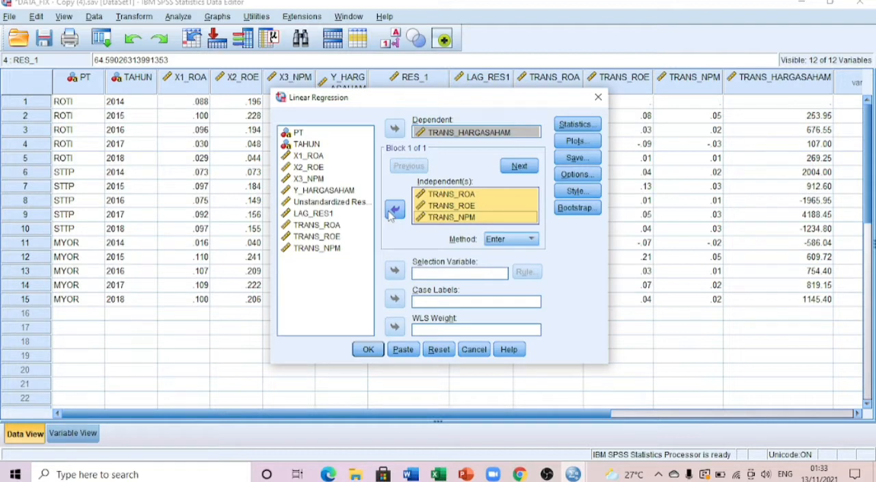
Request the Durbin-Watson residual statistic, run the regression and look through its output tables.
left_click(565, 126)
left_click(342, 246)
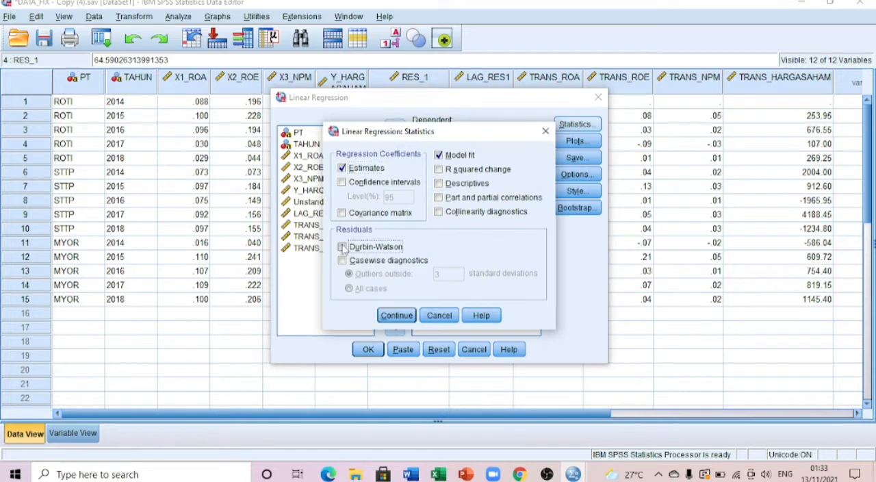
left_click(396, 314)
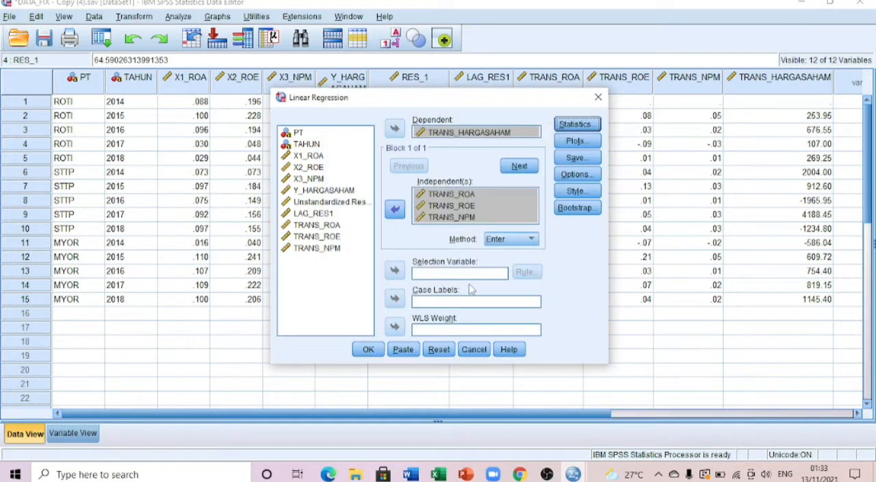
left_click(368, 349)
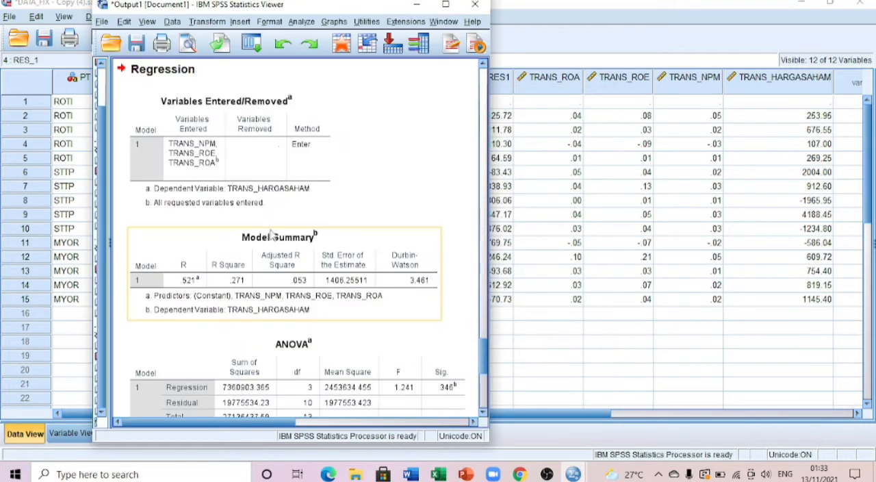
scroll(273, 236, "down", 2)
scroll(321, 236, "down", 4)
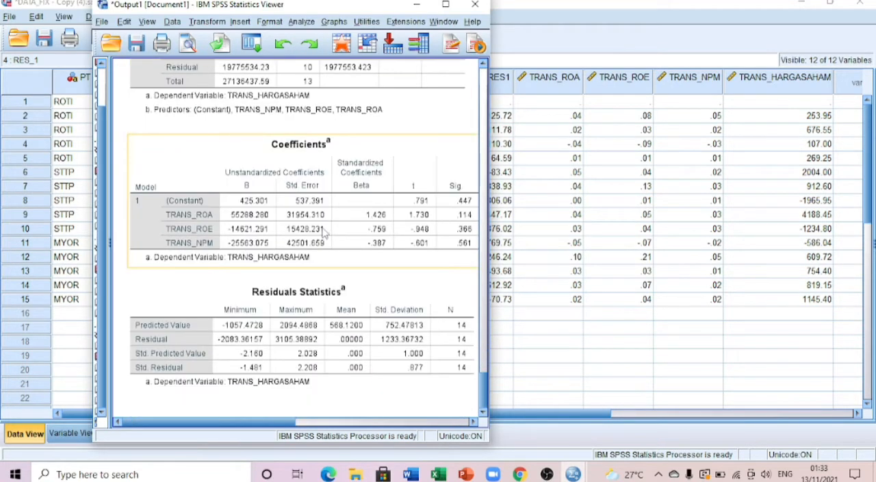
scroll(394, 238, "up", 7)
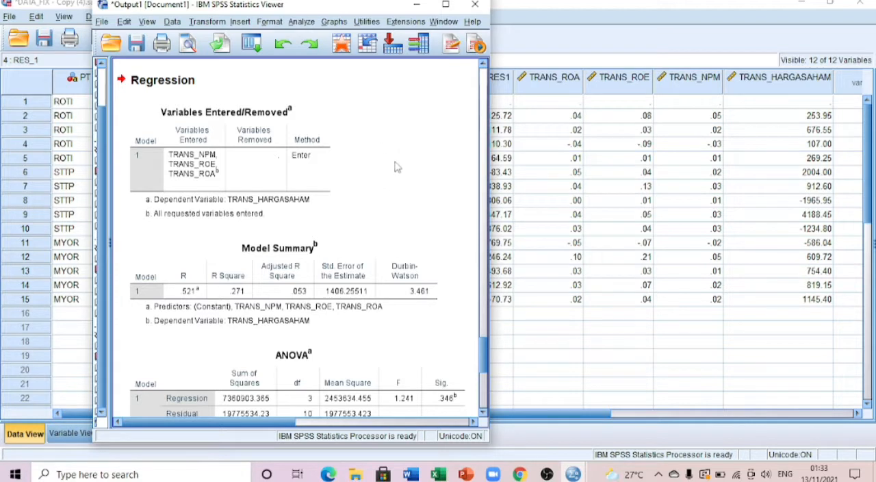
scroll(431, 241, "down", 1)
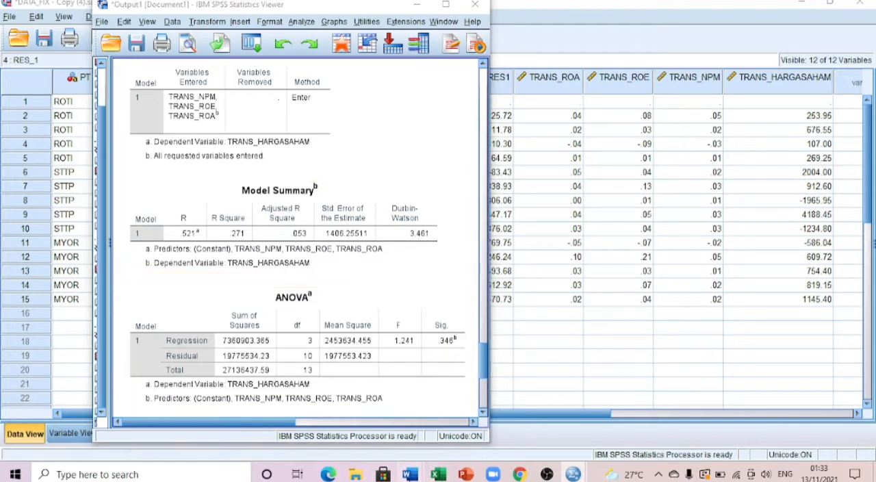
mouse_move(410, 474)
left_click_drag(310, 12, 669, 2)
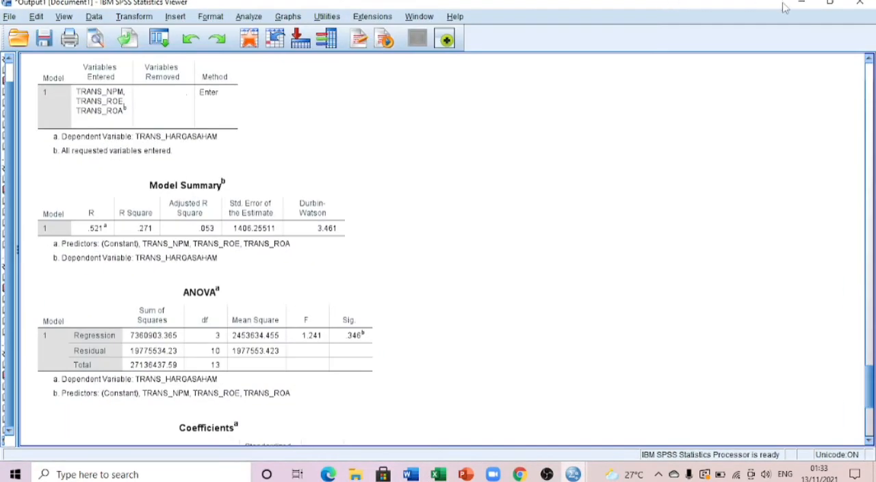
left_click(832, 3)
left_click_drag(370, 11, 687, 2)
left_click(829, 3)
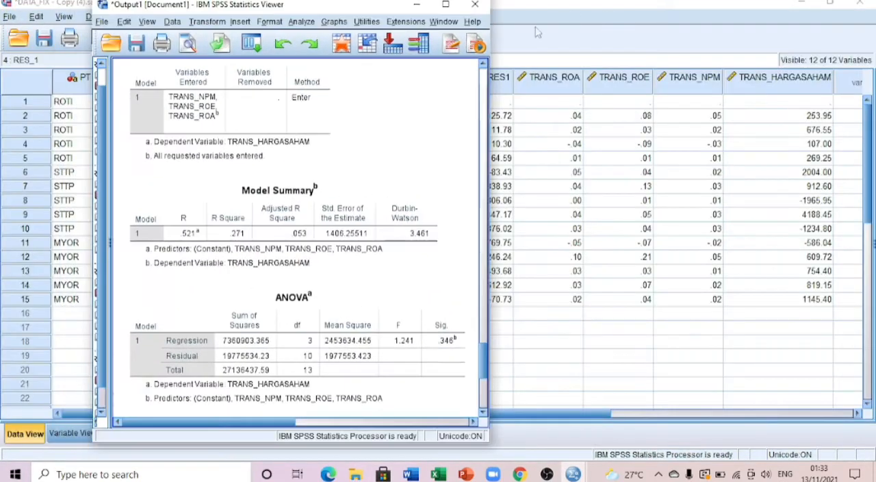
Shift the output window aside and bring up the HASIL INTERPRETASI document in Word.
left_click_drag(331, 7, 276, 10)
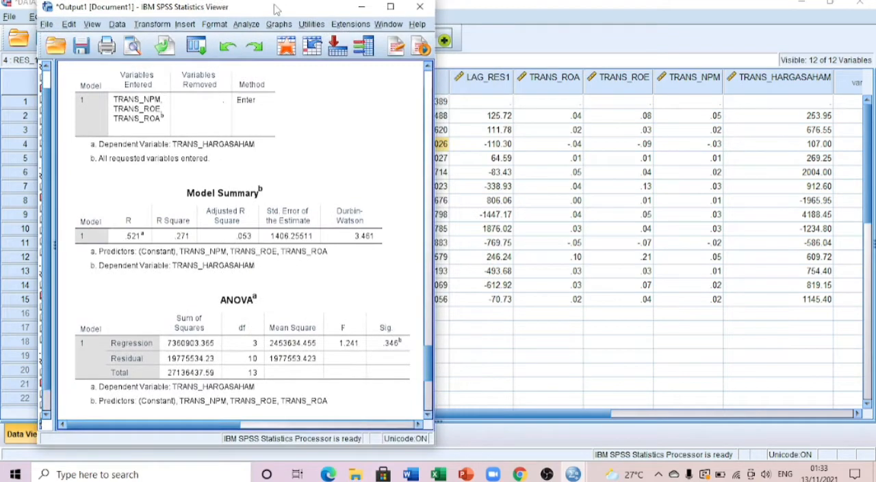
left_click(411, 474)
left_click(348, 426)
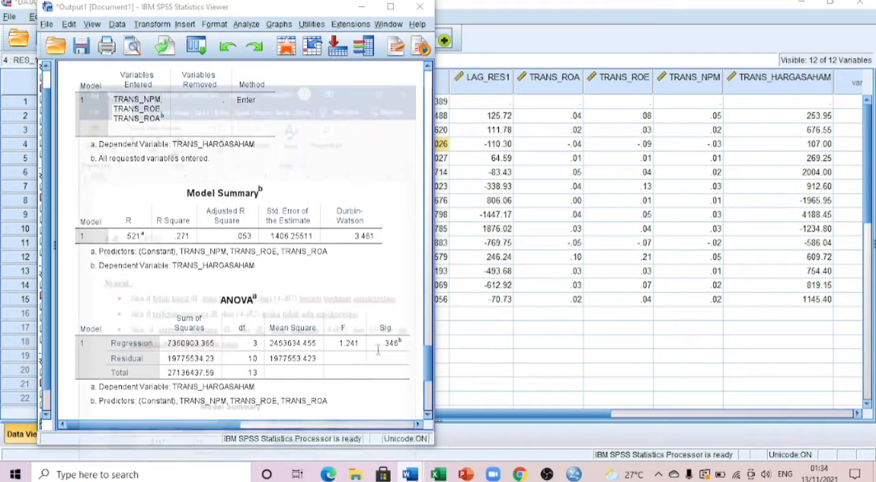
left_click_drag(218, 5, 642, 2)
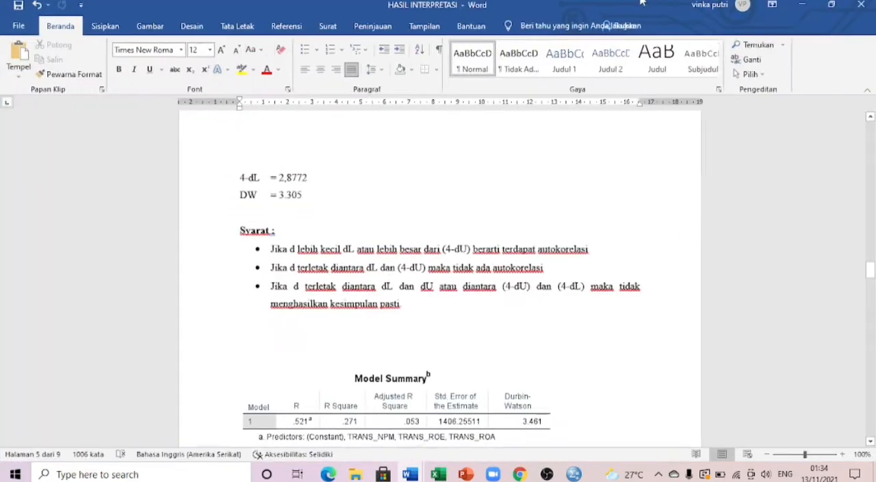
left_click(831, 4)
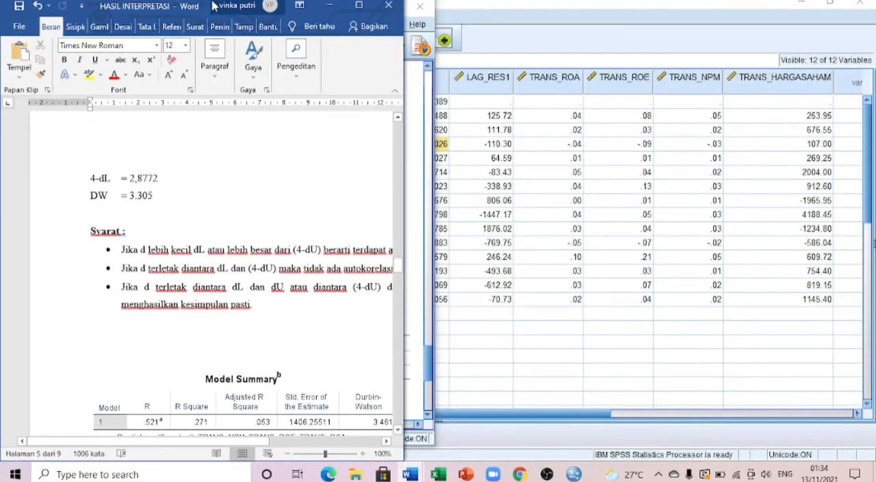
left_click_drag(214, 6, 685, 1)
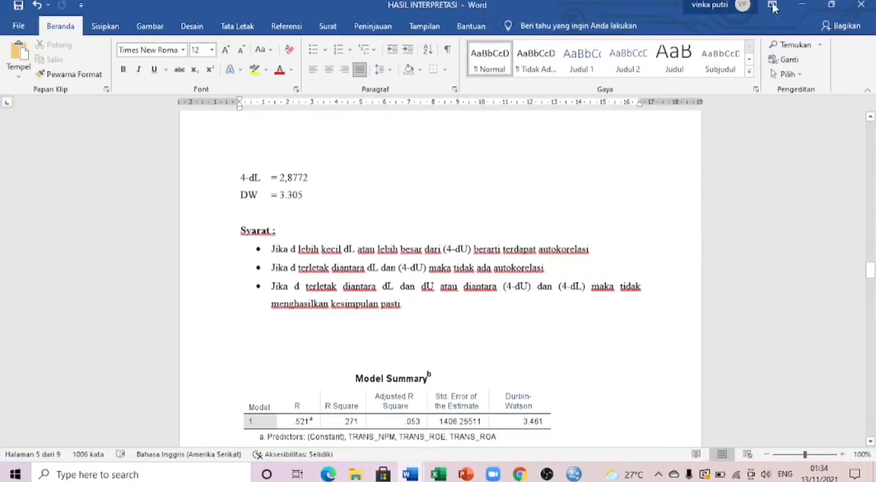
left_click(830, 5)
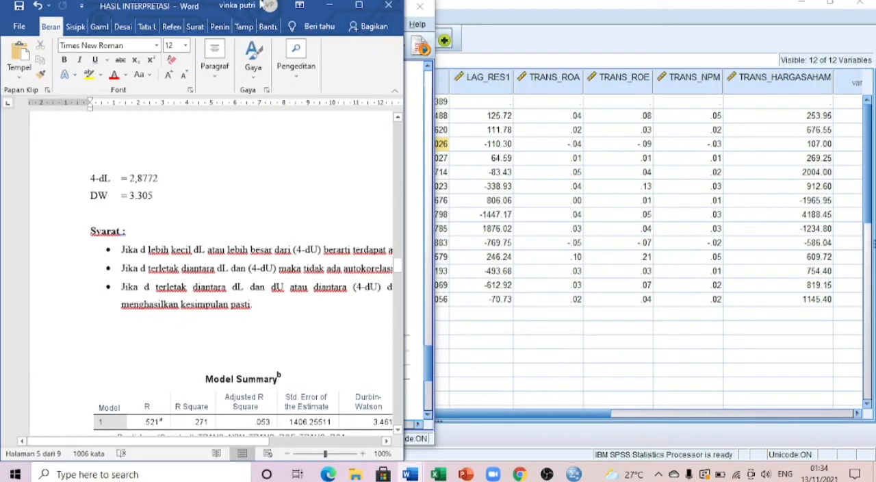
Switch to the SPSS output viewer and place its window beside the Word document.
left_click(414, 24)
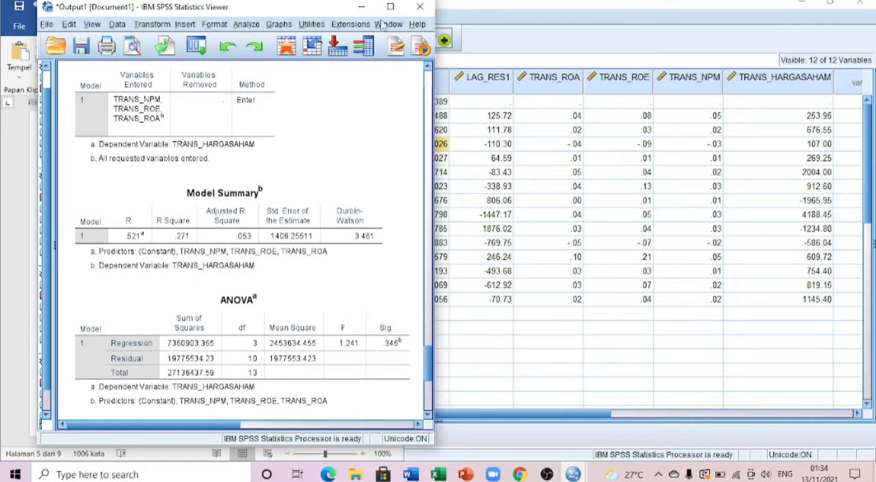
left_click_drag(320, 14, 624, 12)
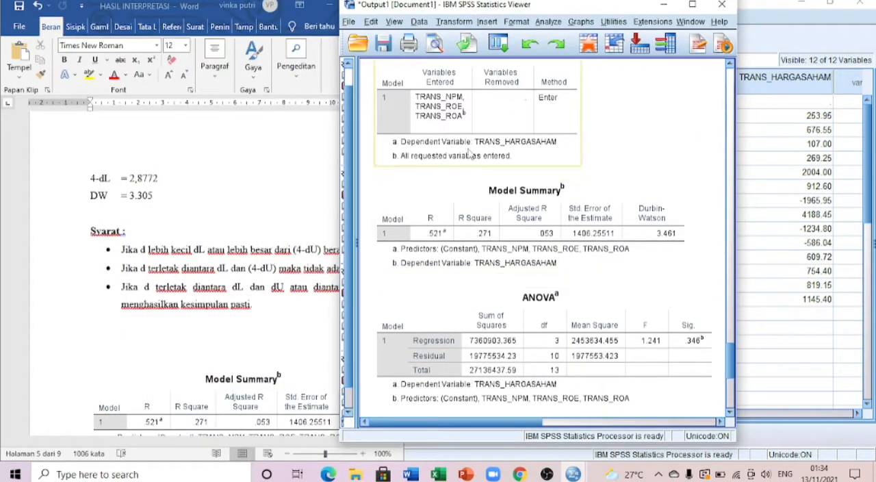
left_click_drag(480, 12, 541, 17)
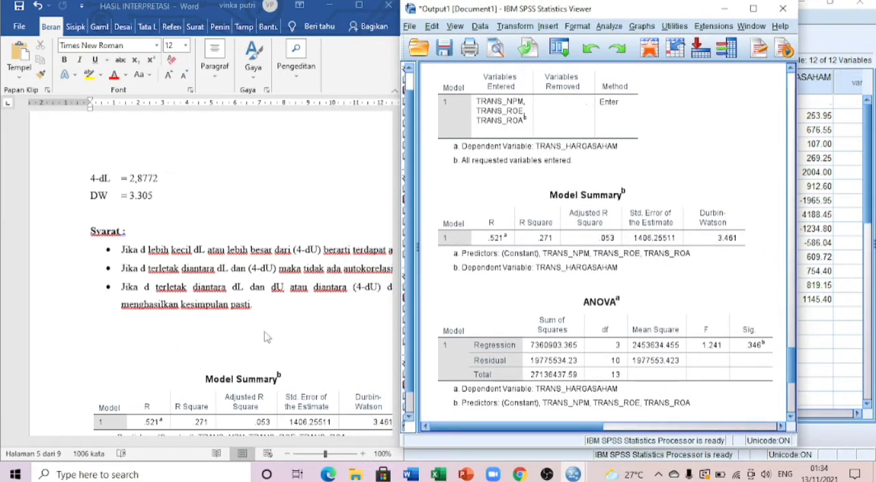
Compare the Durbin-Watson value in the Model Summary with the dU, dL, 4-dU and 4-dL limits and the decision rules in the Word document.
scroll(267, 336, "down", 1)
left_click(615, 318)
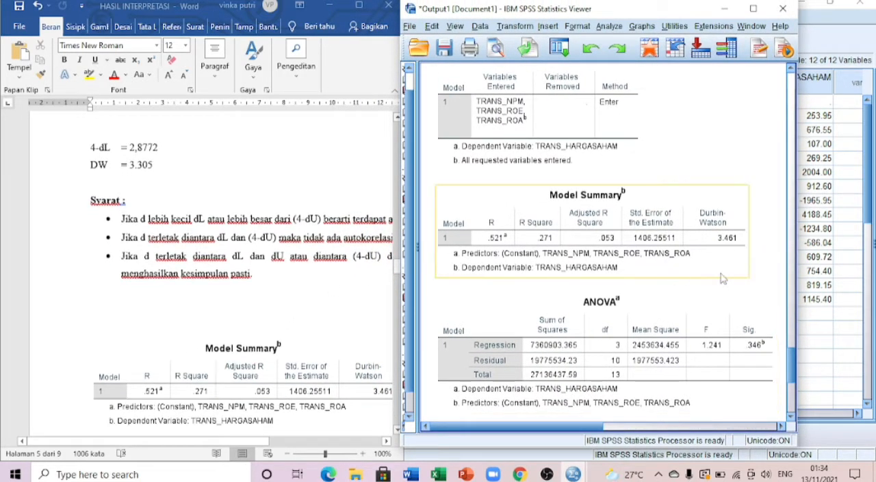
scroll(159, 383, "down", 3)
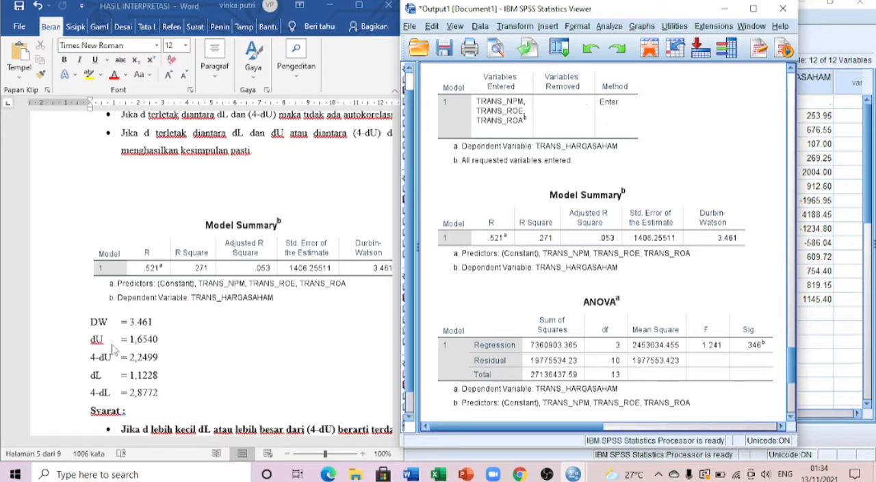
scroll(134, 349, "down", 1)
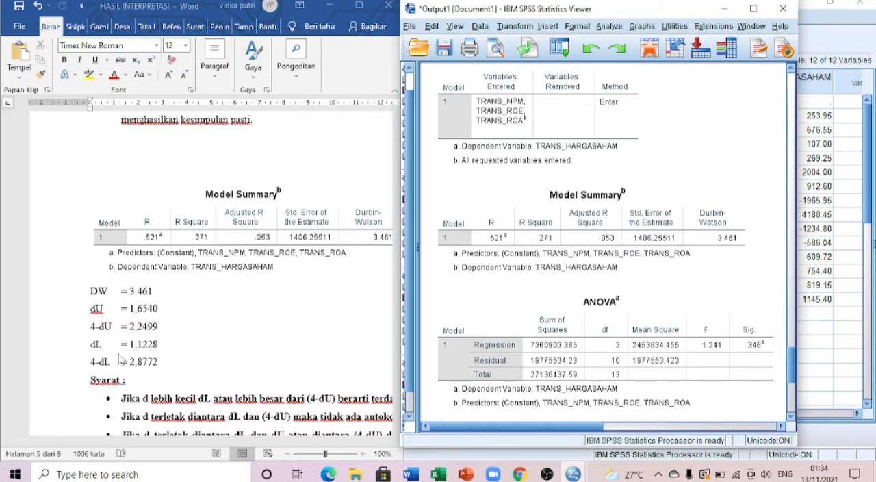
scroll(128, 350, "down", 1)
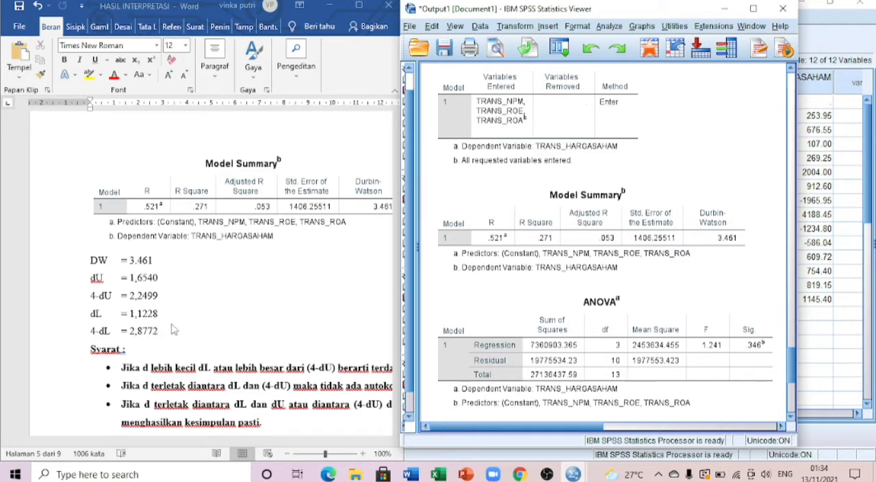
left_click_drag(403, 279, 410, 275)
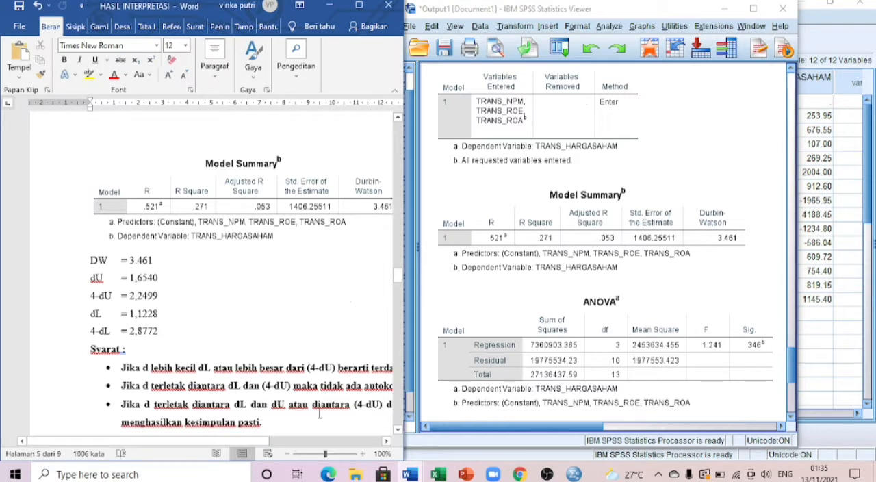
left_click_drag(234, 444, 278, 440)
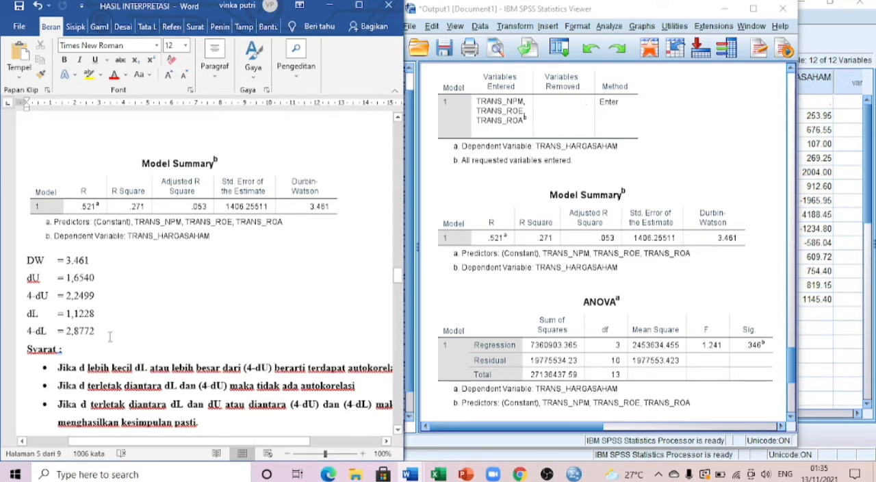
scroll(109, 336, "down", 1)
scroll(116, 335, "up", 8)
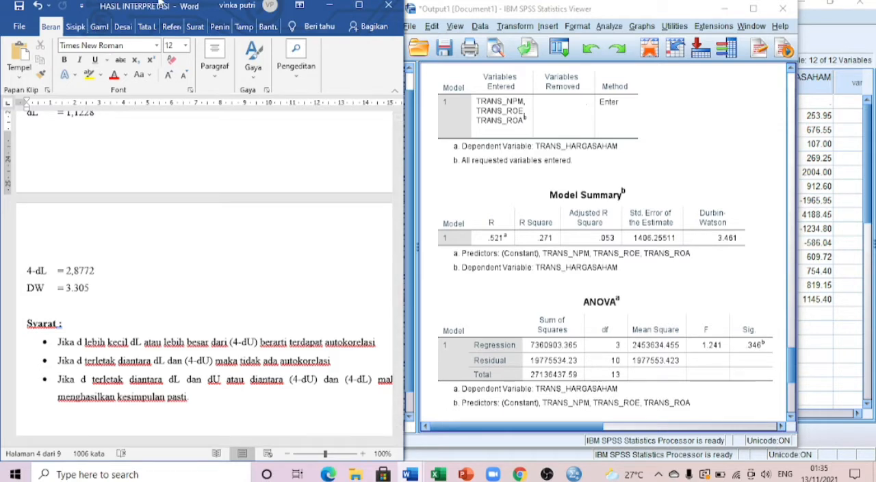
Minimise the Word document and maximise the SPSS output viewer.
left_click(329, 5)
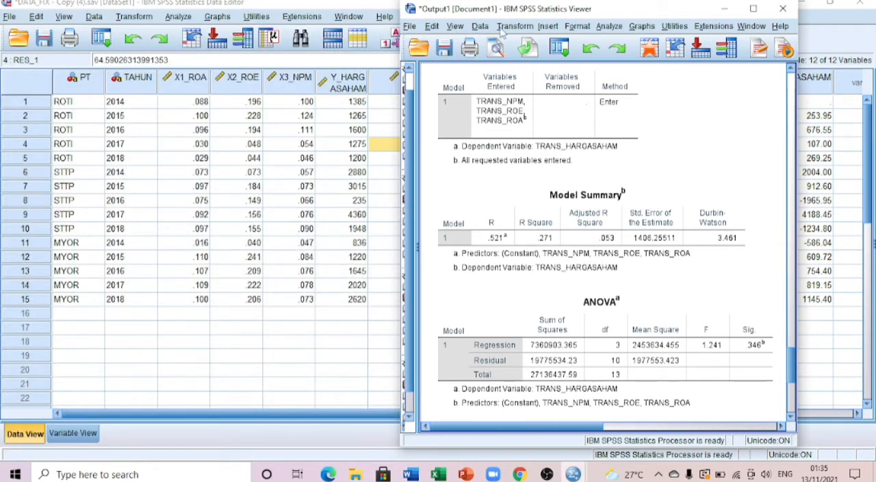
left_click(602, 28)
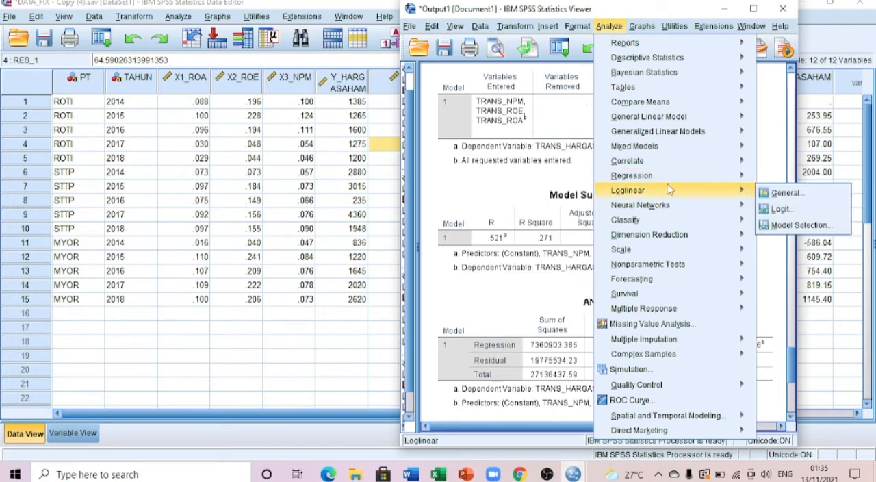
mouse_move(677, 190)
mouse_move(752, 179)
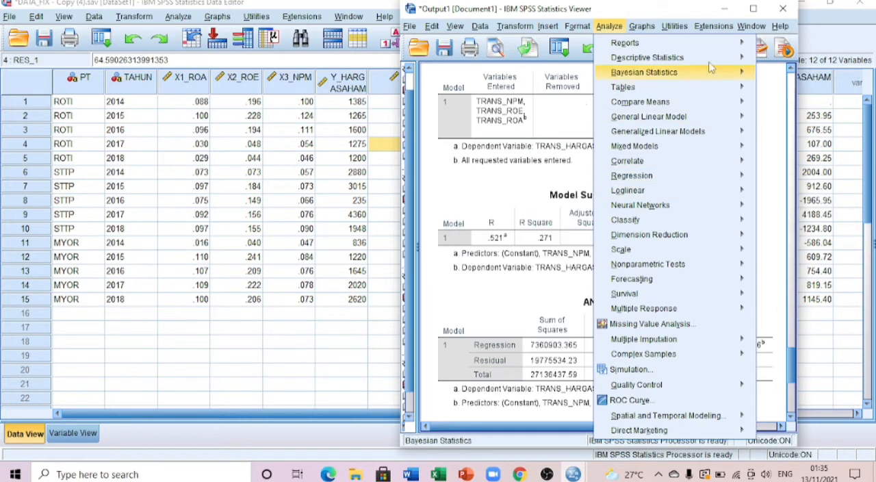
left_click(753, 8)
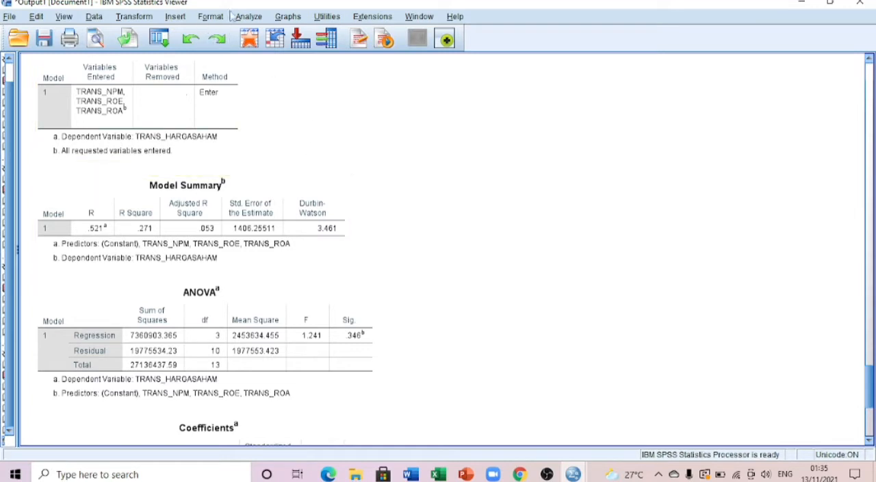
Reset the Linear Regression settings and assign TRANS_HARGASAHAM as the dependent variable.
left_click(247, 16)
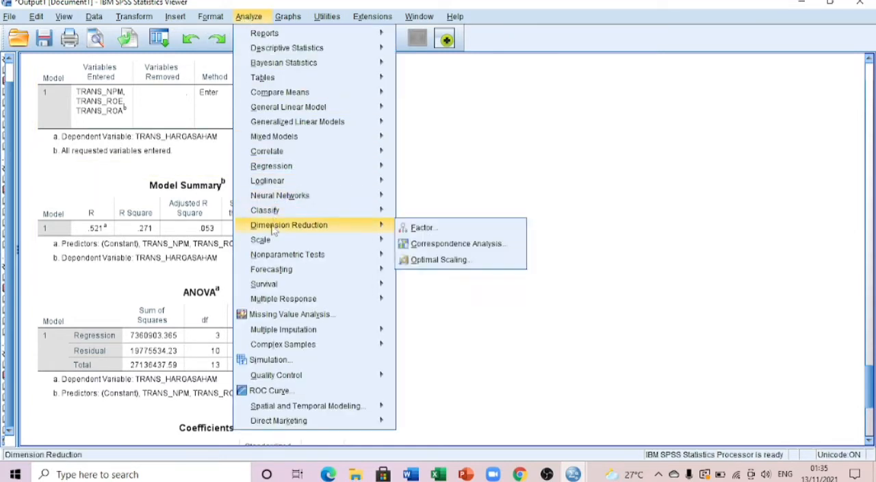
mouse_move(321, 166)
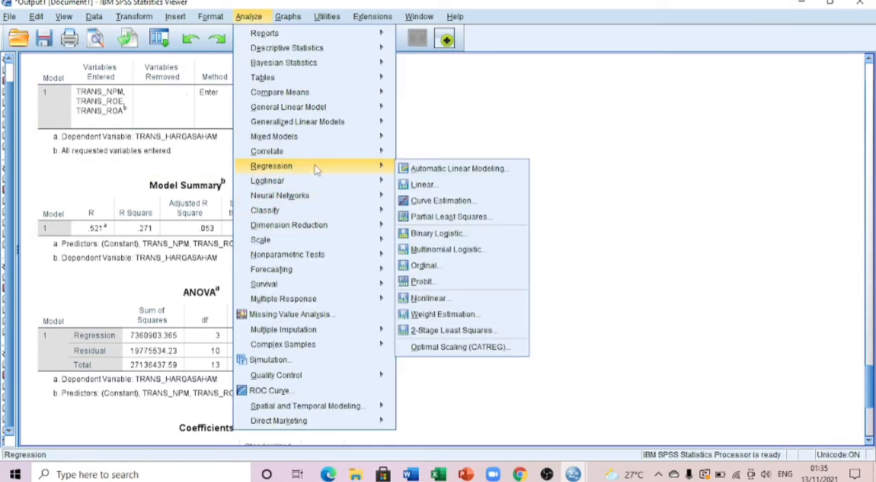
left_click(420, 184)
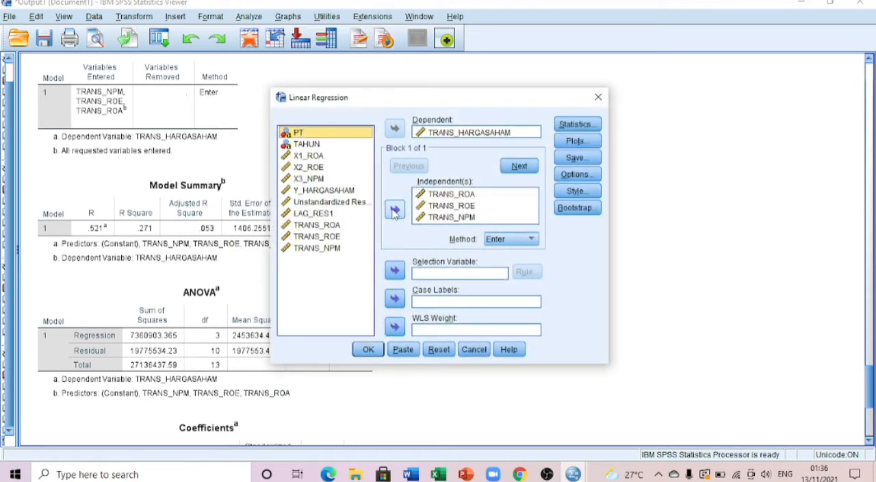
left_click(433, 349)
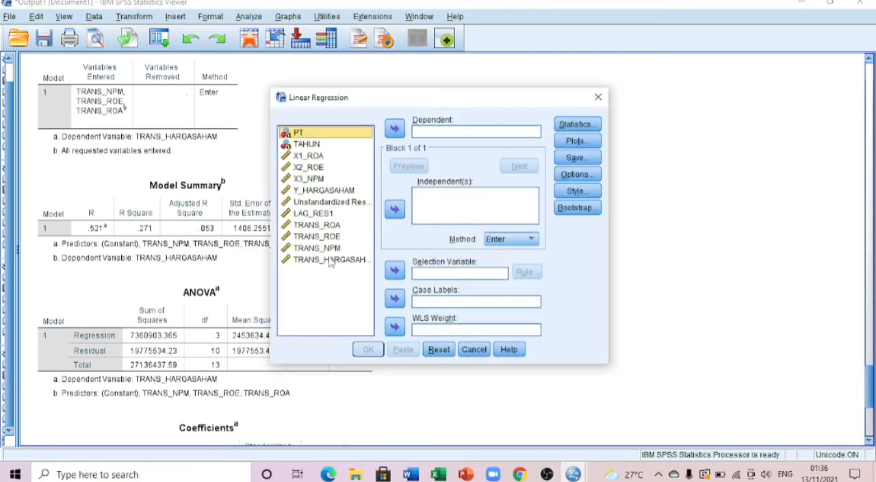
left_click(330, 259)
left_click(395, 128)
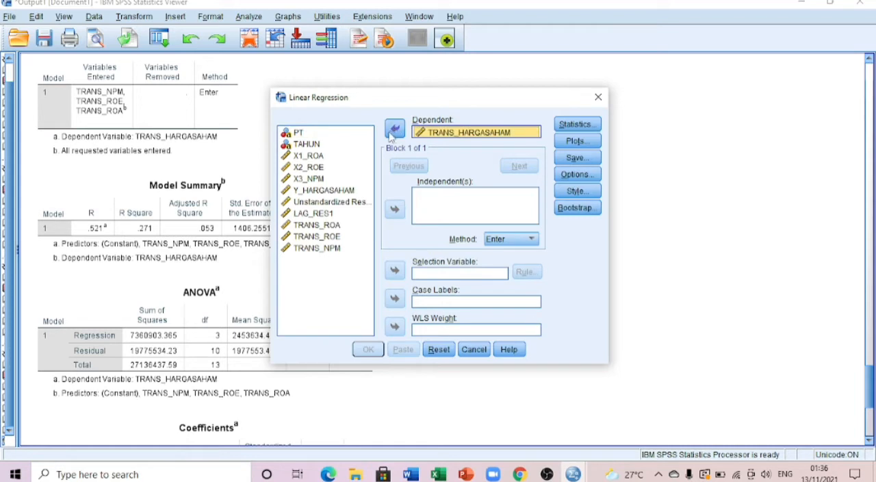
Add X1_ROA, X2_ROE and X3_NPM as the independent variables of the regression.
left_click(307, 159)
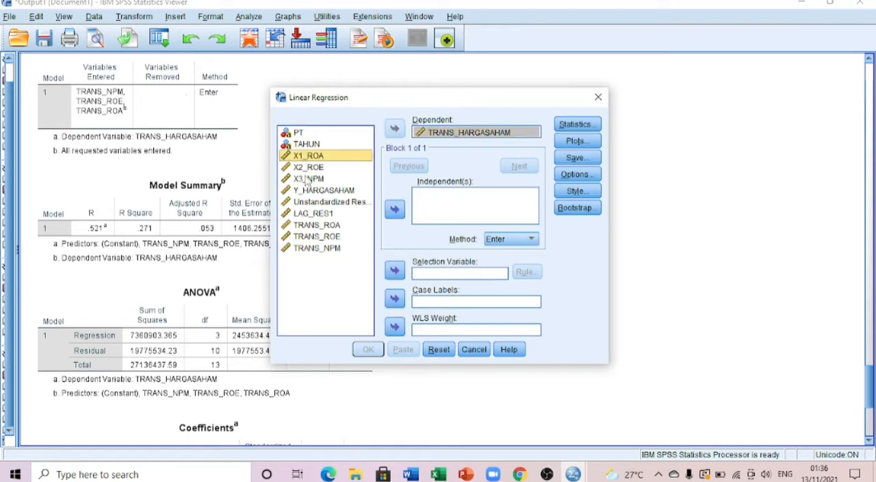
left_click(307, 179, "shift")
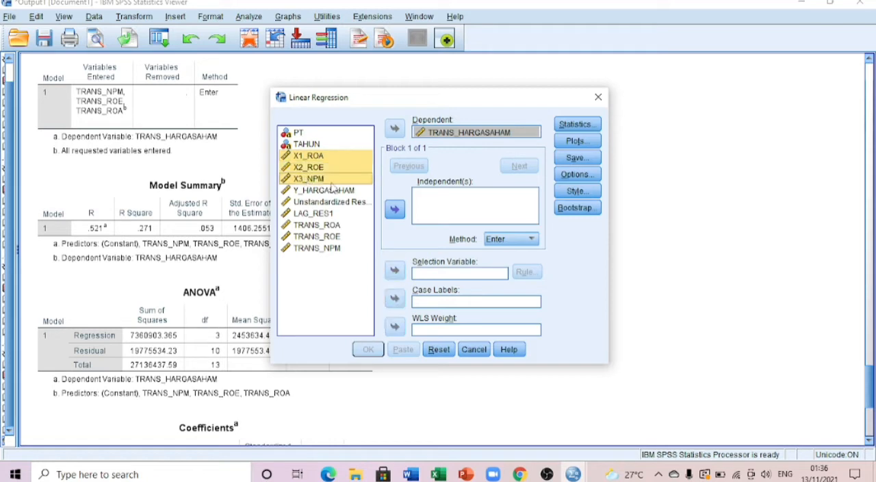
left_click(394, 214)
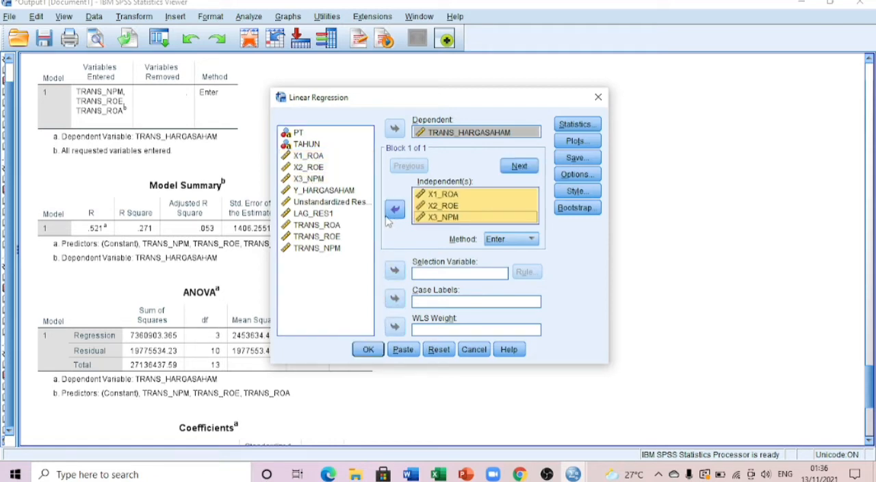
Include the Durbin-Watson statistic, run the regression and review its Model Summary, ANOVA and Coefficients tables.
left_click(577, 125)
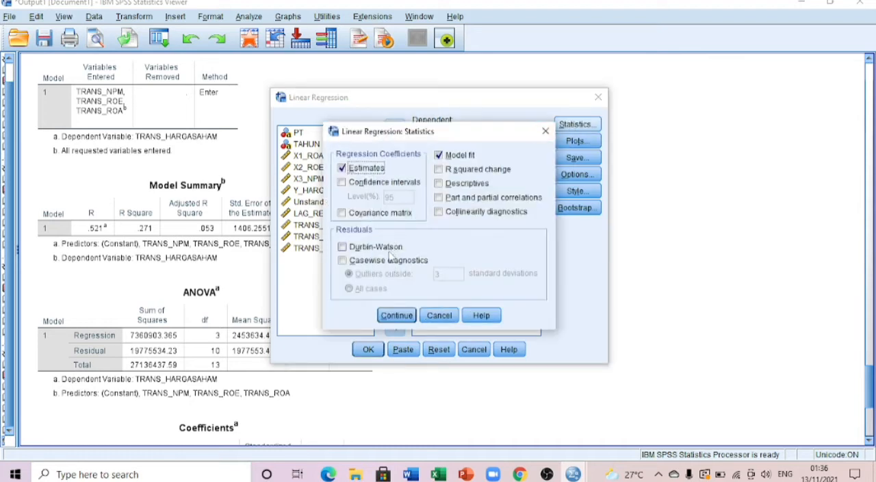
left_click(344, 247)
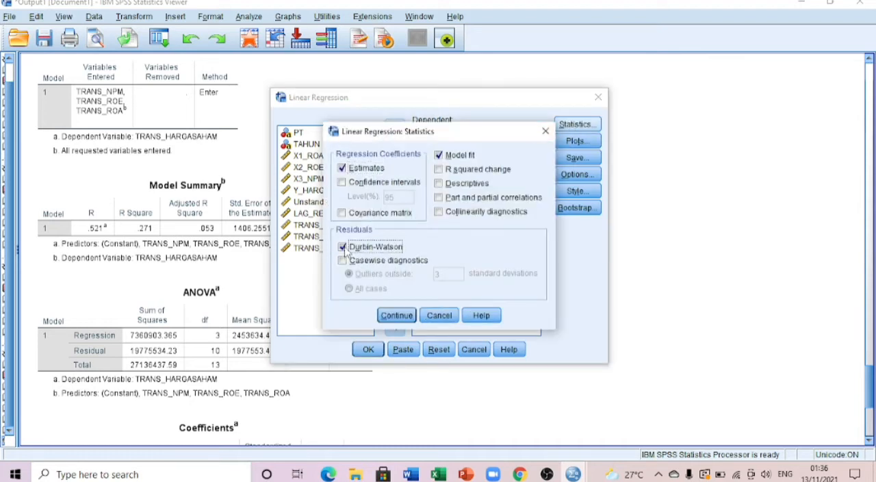
left_click(393, 317)
left_click(368, 349)
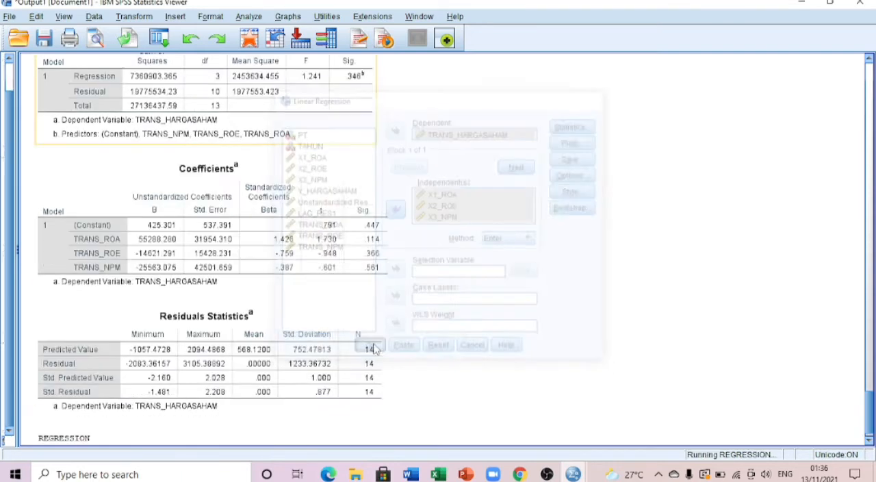
scroll(357, 325, "down", 8)
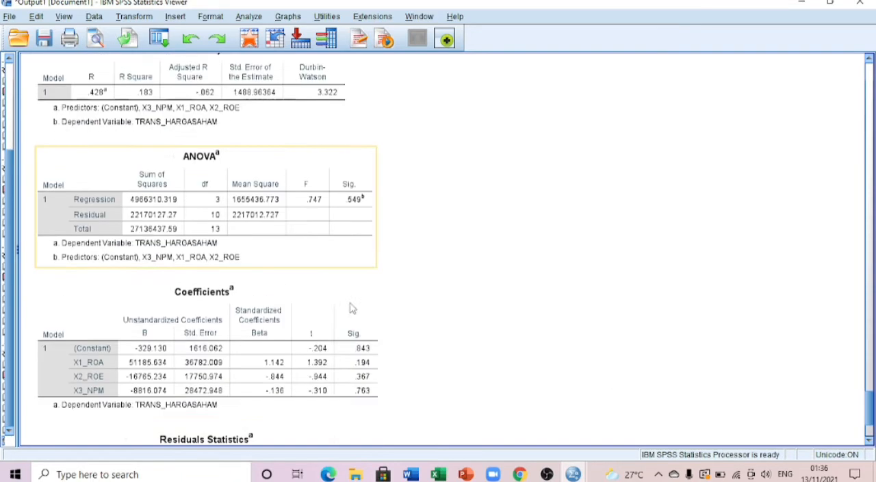
scroll(318, 280, "up", 5)
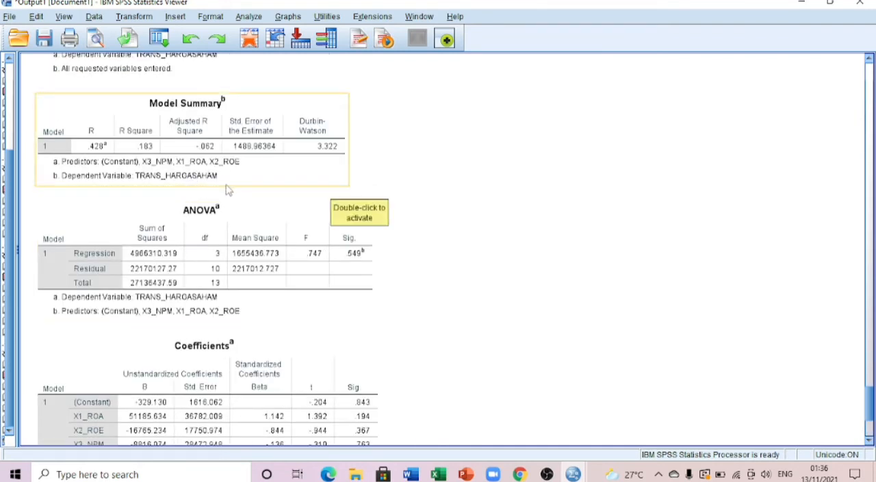
scroll(228, 189, "up", 2)
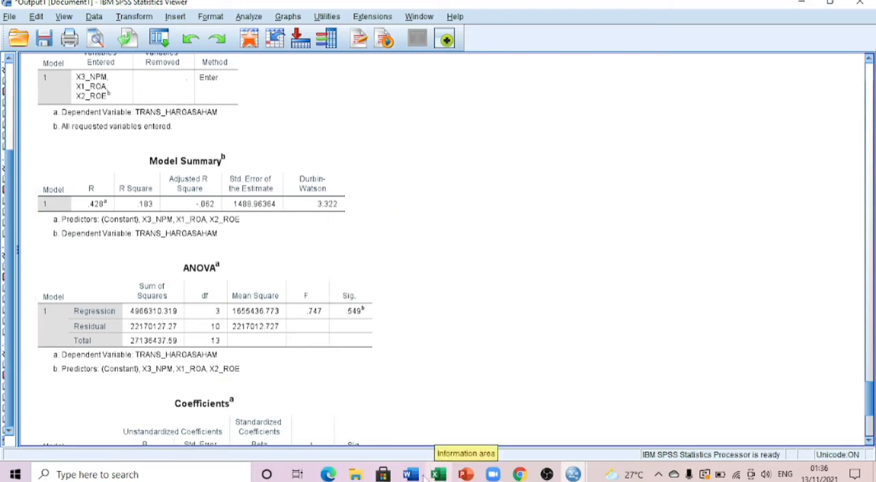
Switch to the HASIL INTERPRETASI document in Word and clear the DW value listed below the pasted Model Summary table.
mouse_move(411, 474)
left_click(348, 434)
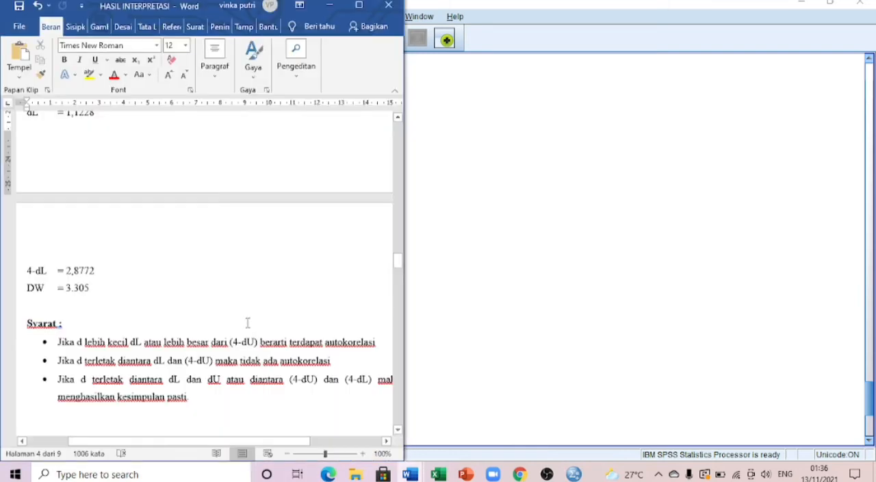
scroll(233, 308, "down", 7)
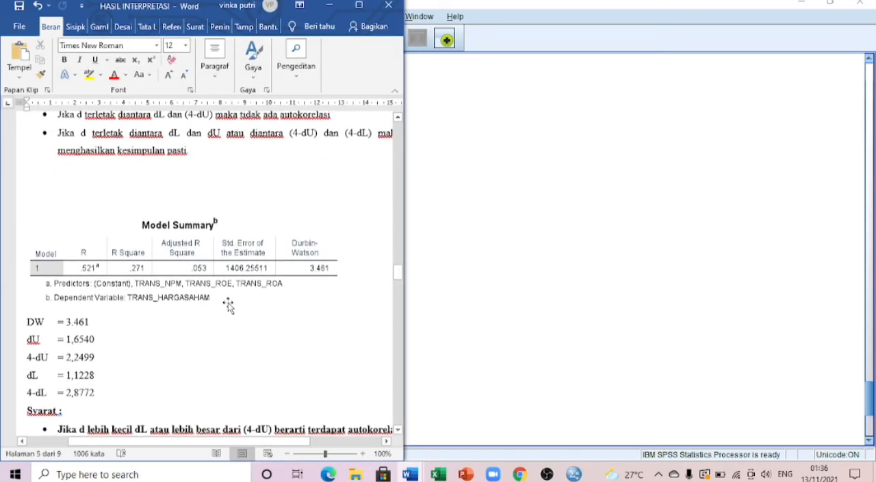
scroll(227, 306, "down", 10)
scroll(229, 297, "up", 3)
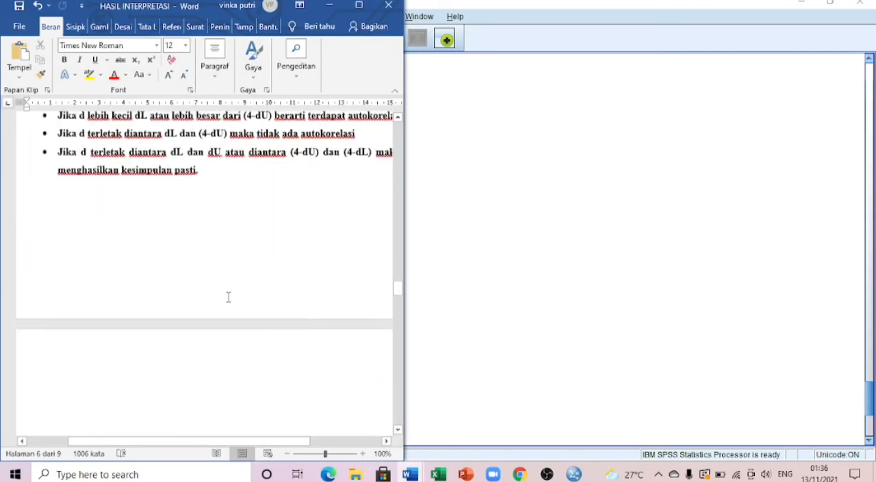
scroll(228, 297, "up", 6)
scroll(229, 296, "down", 3)
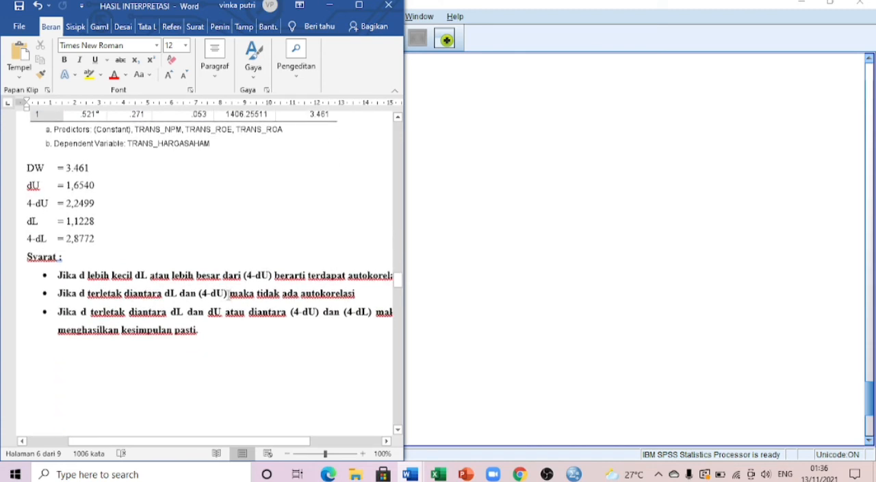
left_click(89, 171)
key("BackSpace")
key("BackSpace")
key("BackSpace")
key("BackSpace")
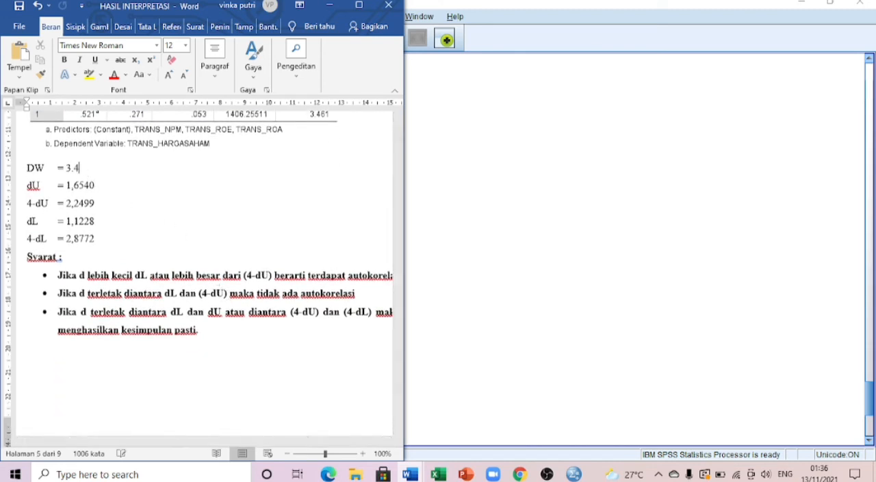
Place the SPSS output viewer beside the Word document and enter 3.322 as the DW value.
mouse_move(573, 472)
left_click(544, 416)
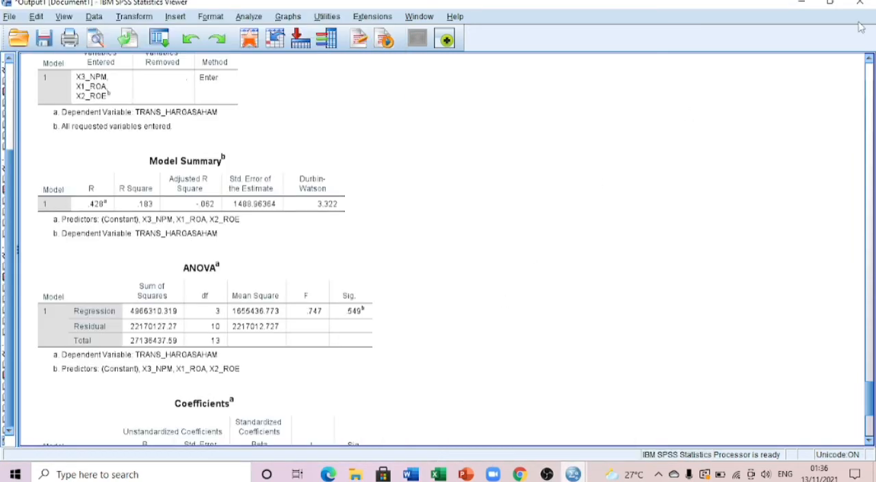
left_click(830, 4)
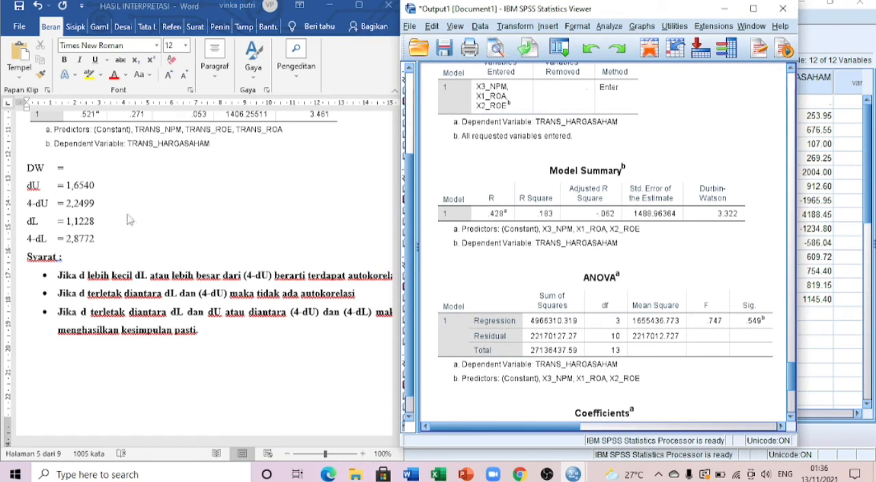
left_click(76, 168)
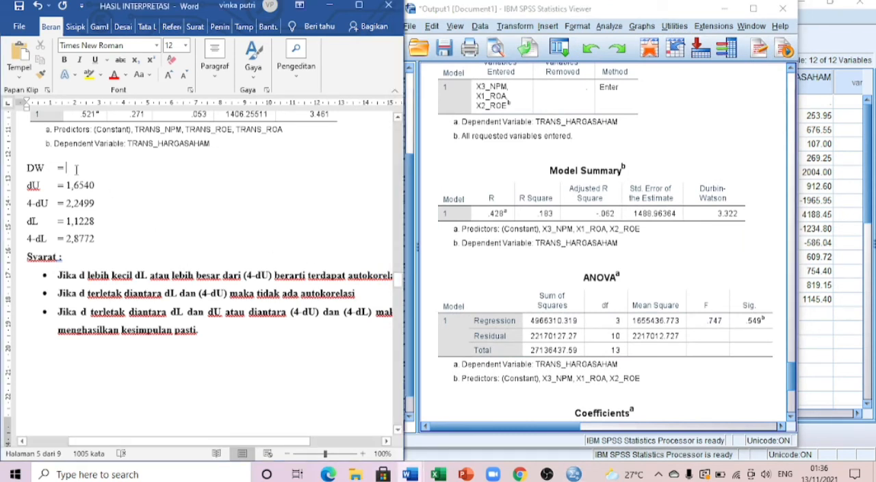
type("3.322")
Compare the DW value with the dU, 4-dU, dL and 4-dL limits and the autocorrelation decision rules in the Word document.
scroll(178, 233, "up", 1)
scroll(203, 214, "down", 1)
scroll(202, 213, "down", 1)
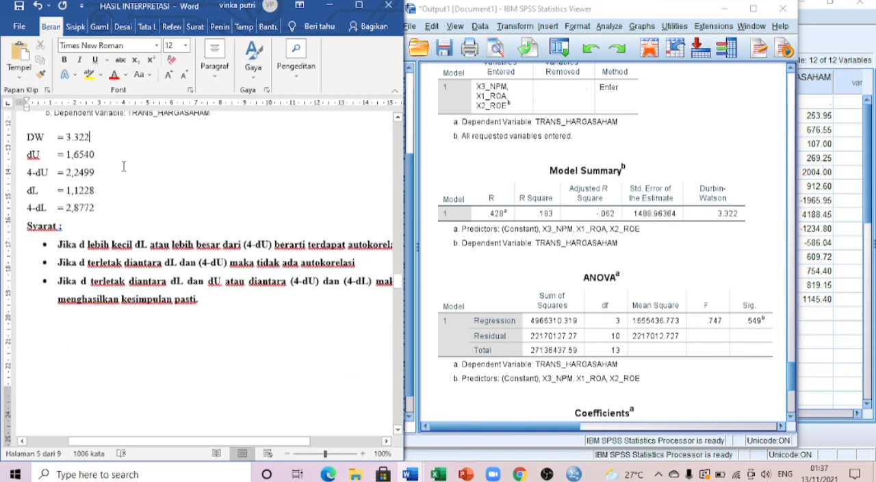
scroll(124, 166, "up", 1)
scroll(103, 204, "down", 1)
left_click_drag(76, 260, 350, 262)
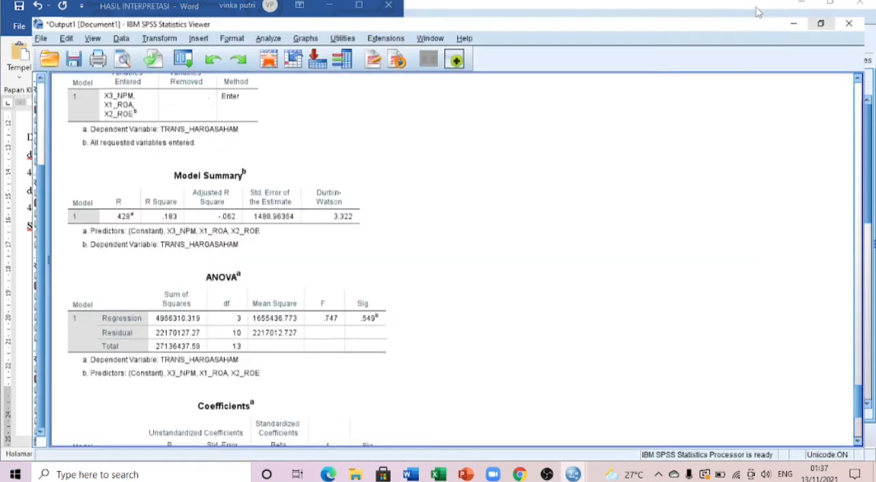
Maximise the SPSS output viewer, check the data editor briefly and return to the latest regression's Model Summary and ANOVA tables.
left_click(752, 9)
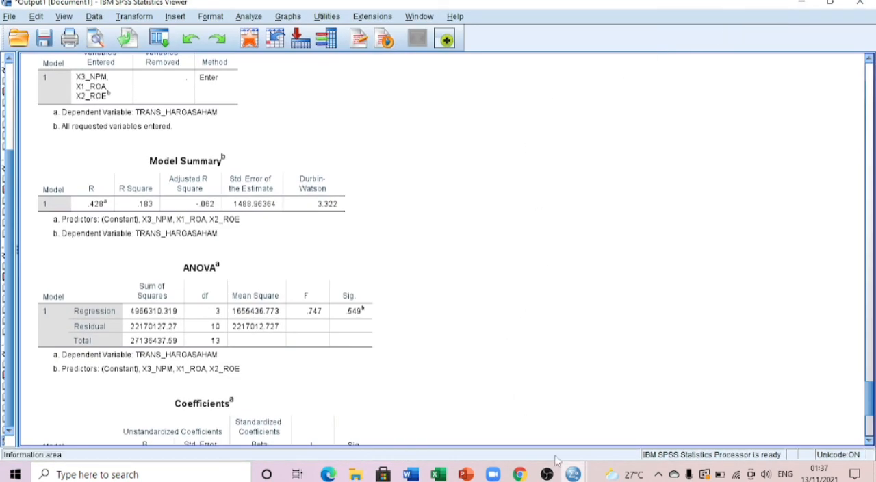
left_click(573, 475)
left_click(609, 421)
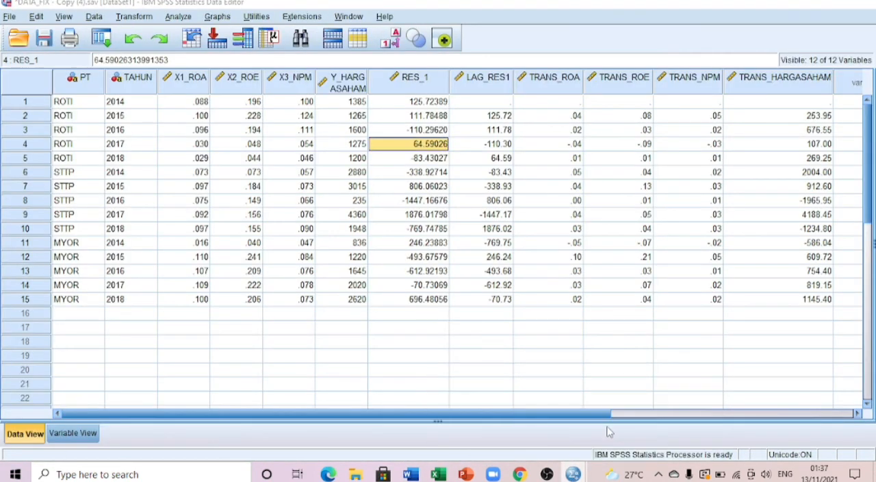
left_click(574, 474)
left_click(575, 438)
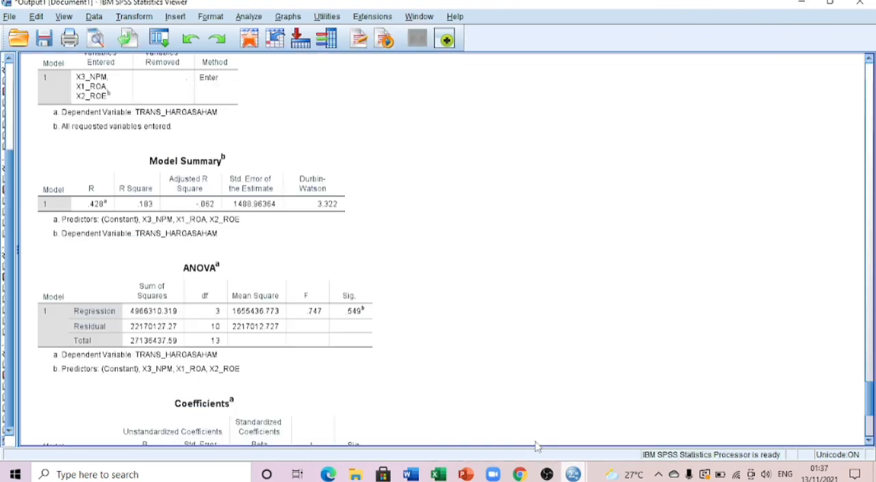
scroll(307, 338, "down", 2)
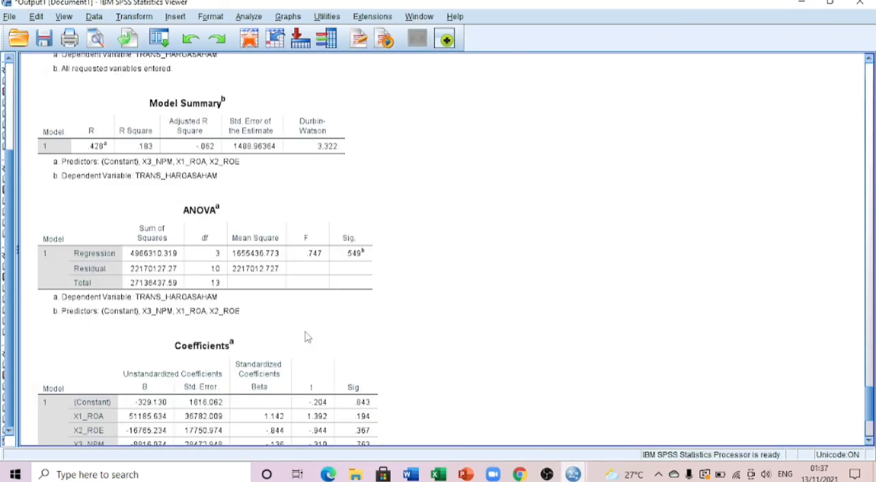
scroll(308, 337, "up", 2)
left_click(306, 331)
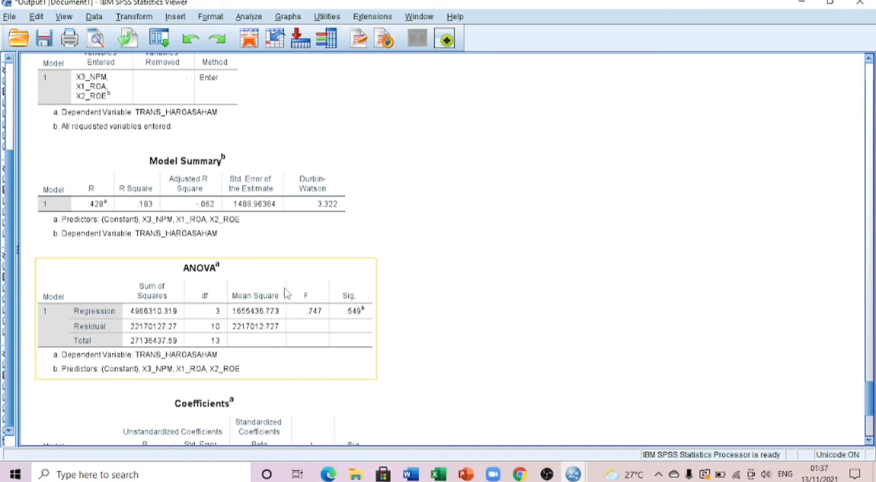